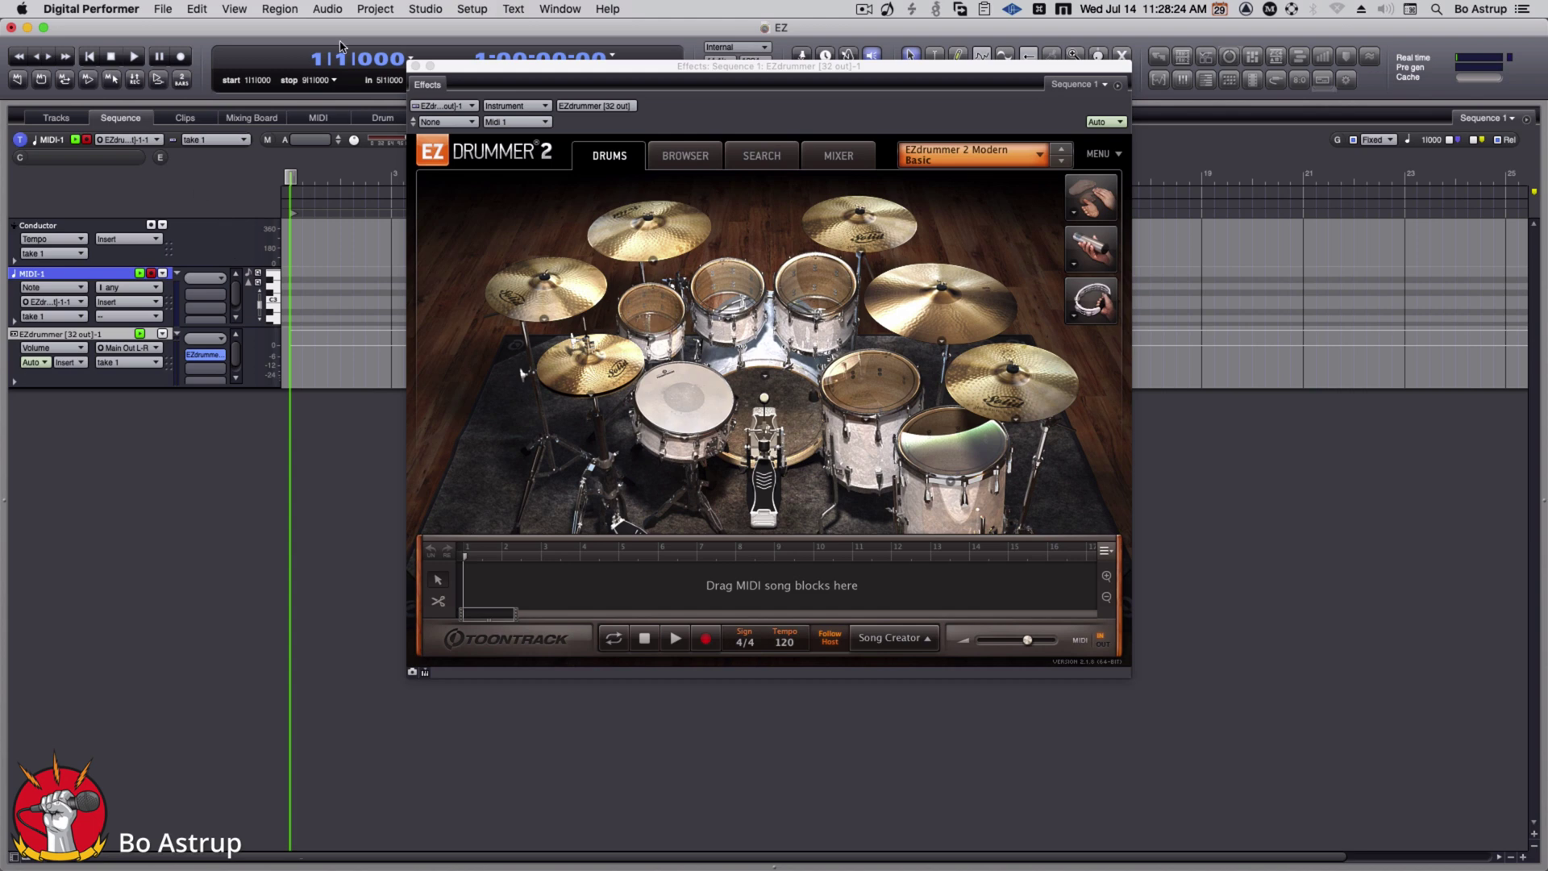
- Reveal the 'Multiple … Audio Tracks' entries in the Project > Add Track menu
{"action": "left_click", "coordinate": [373, 9]}
{"action": "mouse_move", "coordinate": [368, 33]}
{"action": "key", "text": "alt"}
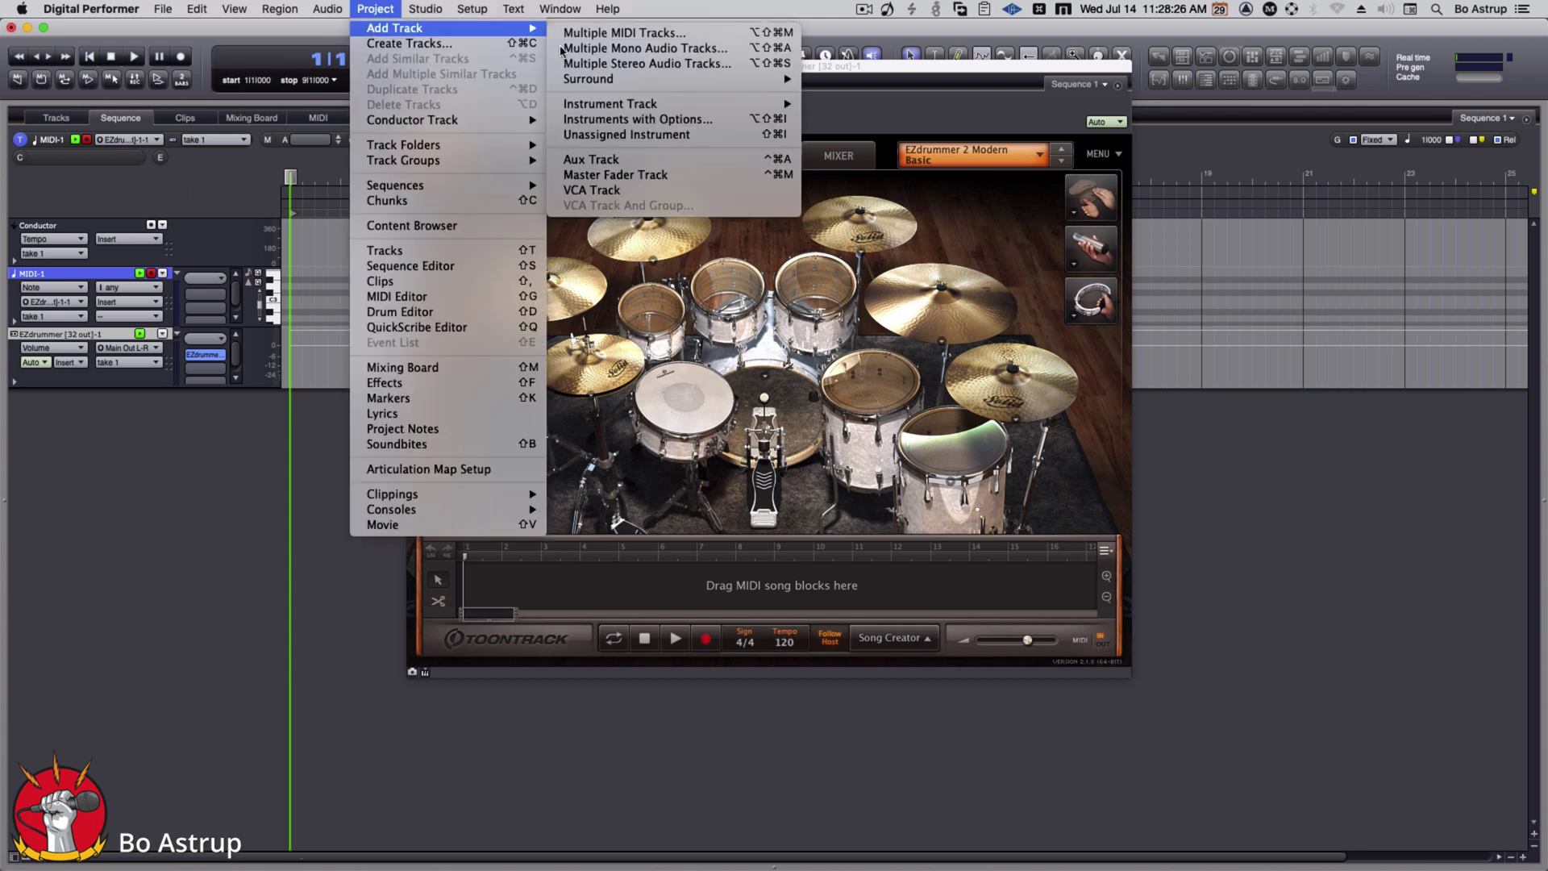
- Add eight new stereo audio tracks to the project
{"action": "left_click", "coordinate": [631, 63]}
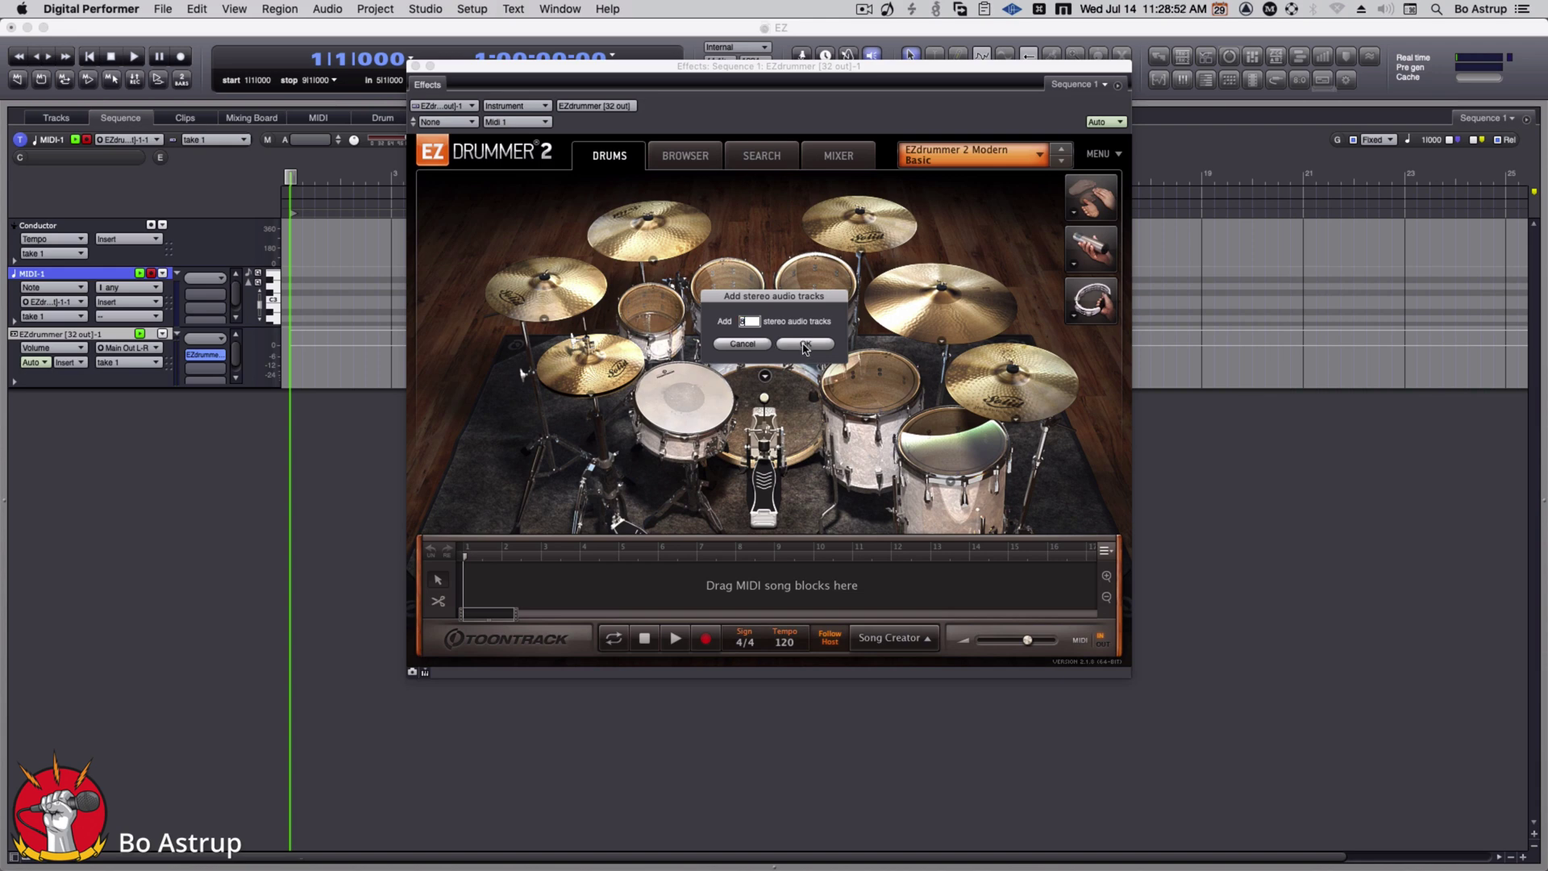
{"action": "left_click", "coordinate": [805, 344]}
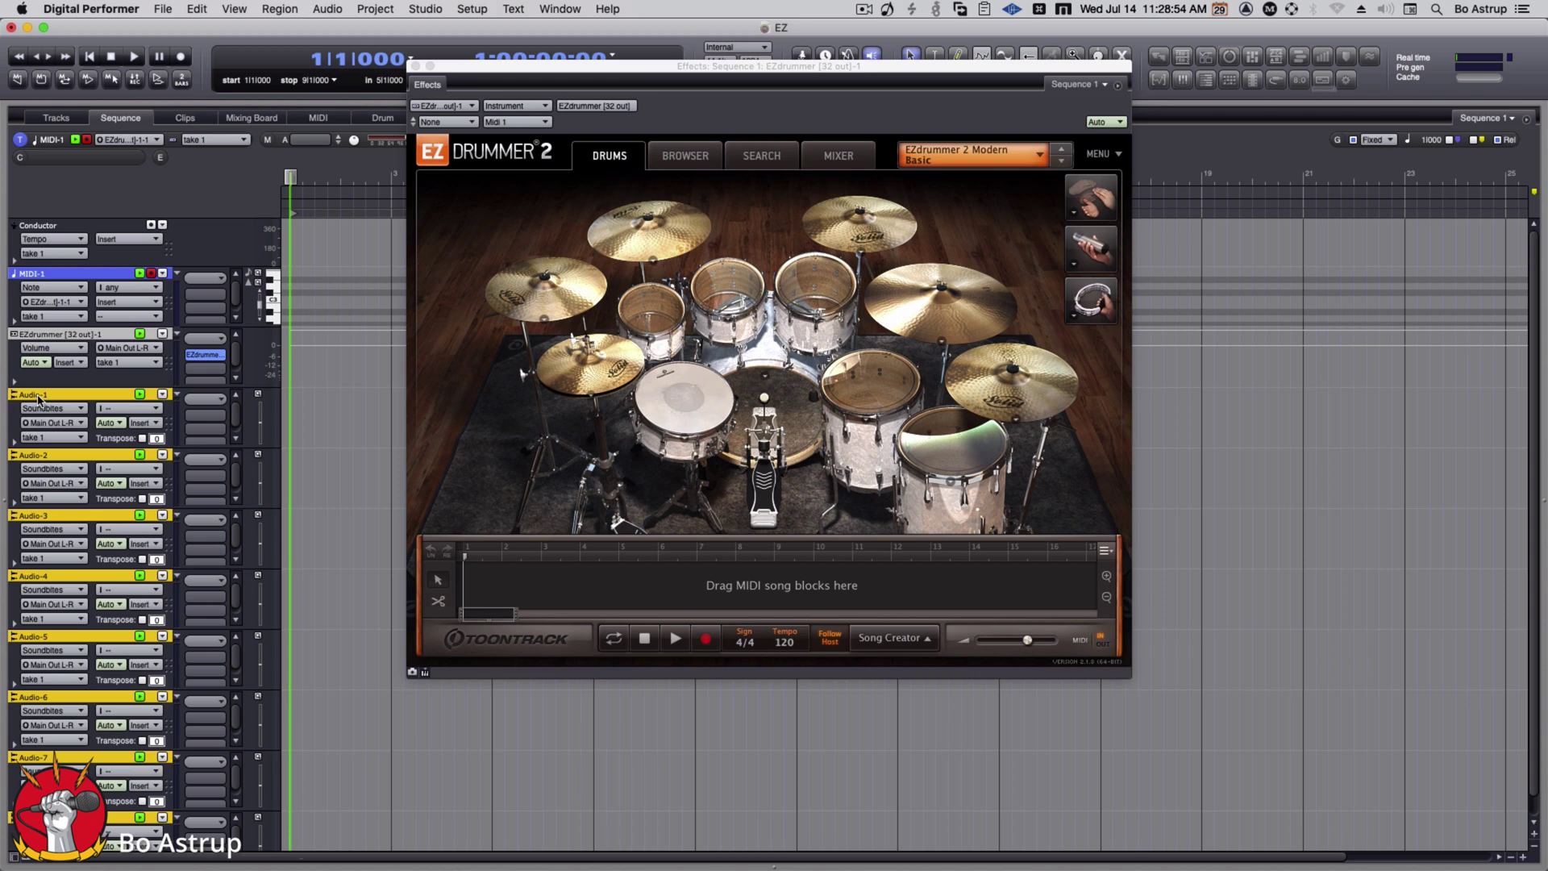
{"action": "left_click", "coordinate": [39, 398]}
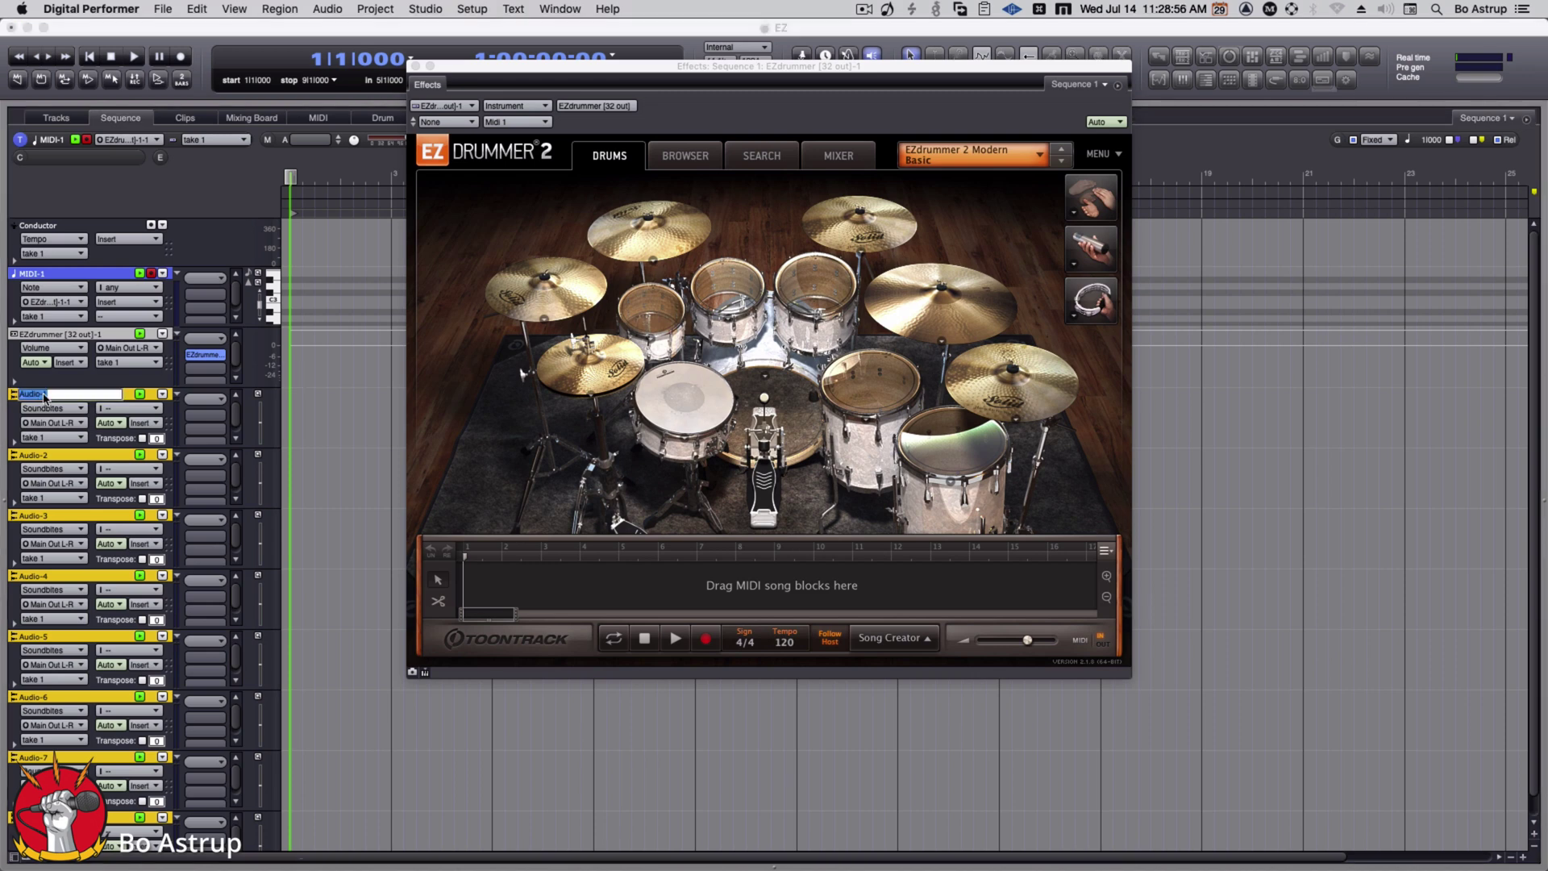
- Rename the first five new tracks KICK, Snare, Hat, TOMs and OH
{"action": "double_click", "coordinate": [42, 397]}
{"action": "type", "text": "KICK"}
{"action": "key", "text": "Tab"}
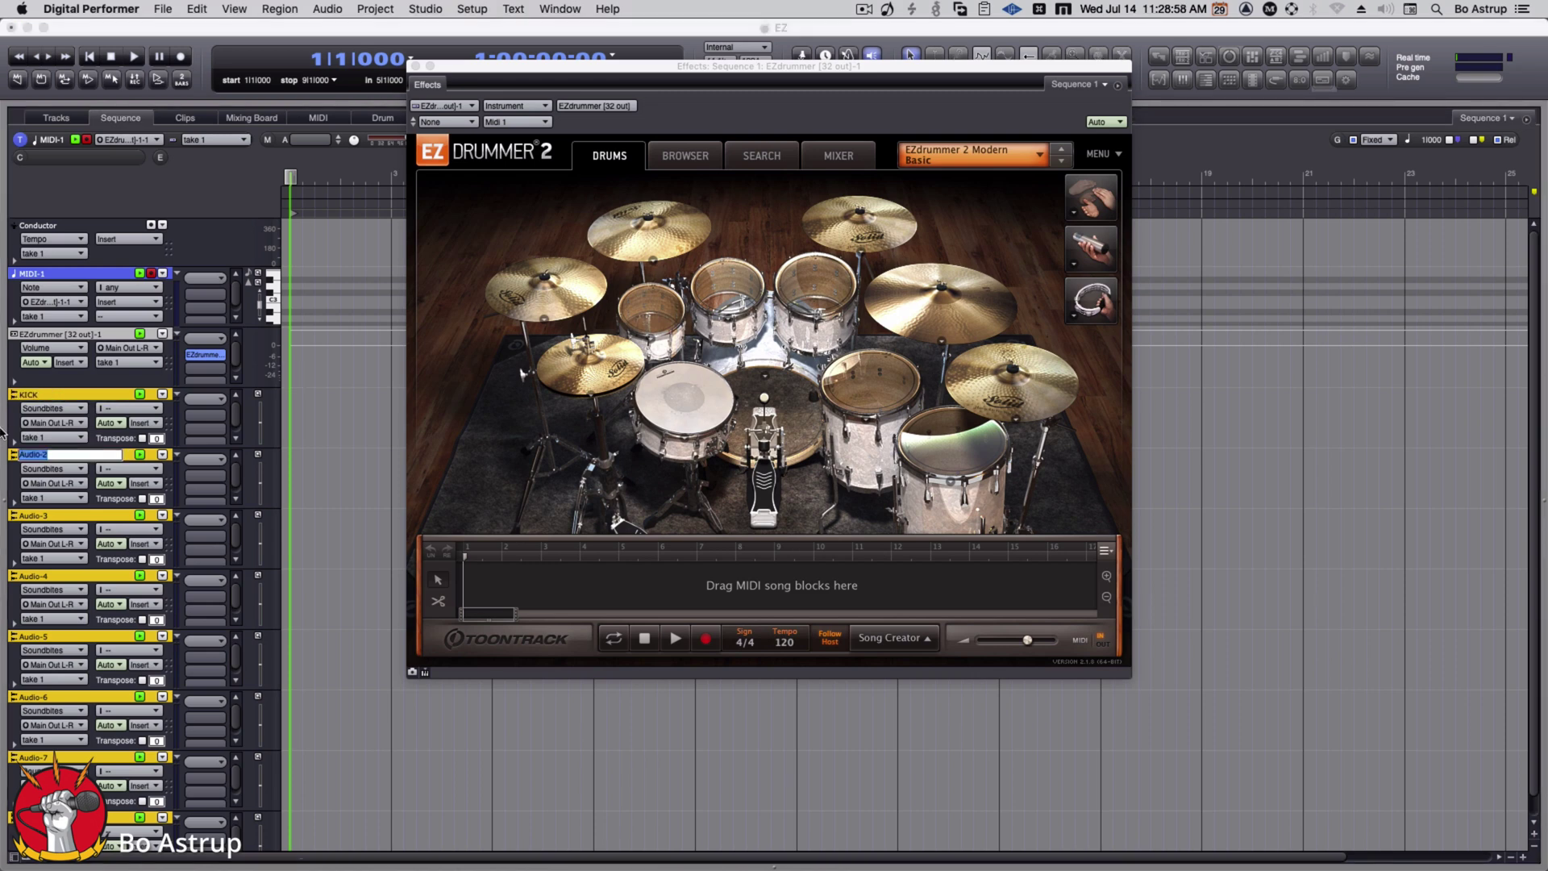
{"action": "type", "text": "Snare"}
{"action": "key", "text": "Tab"}
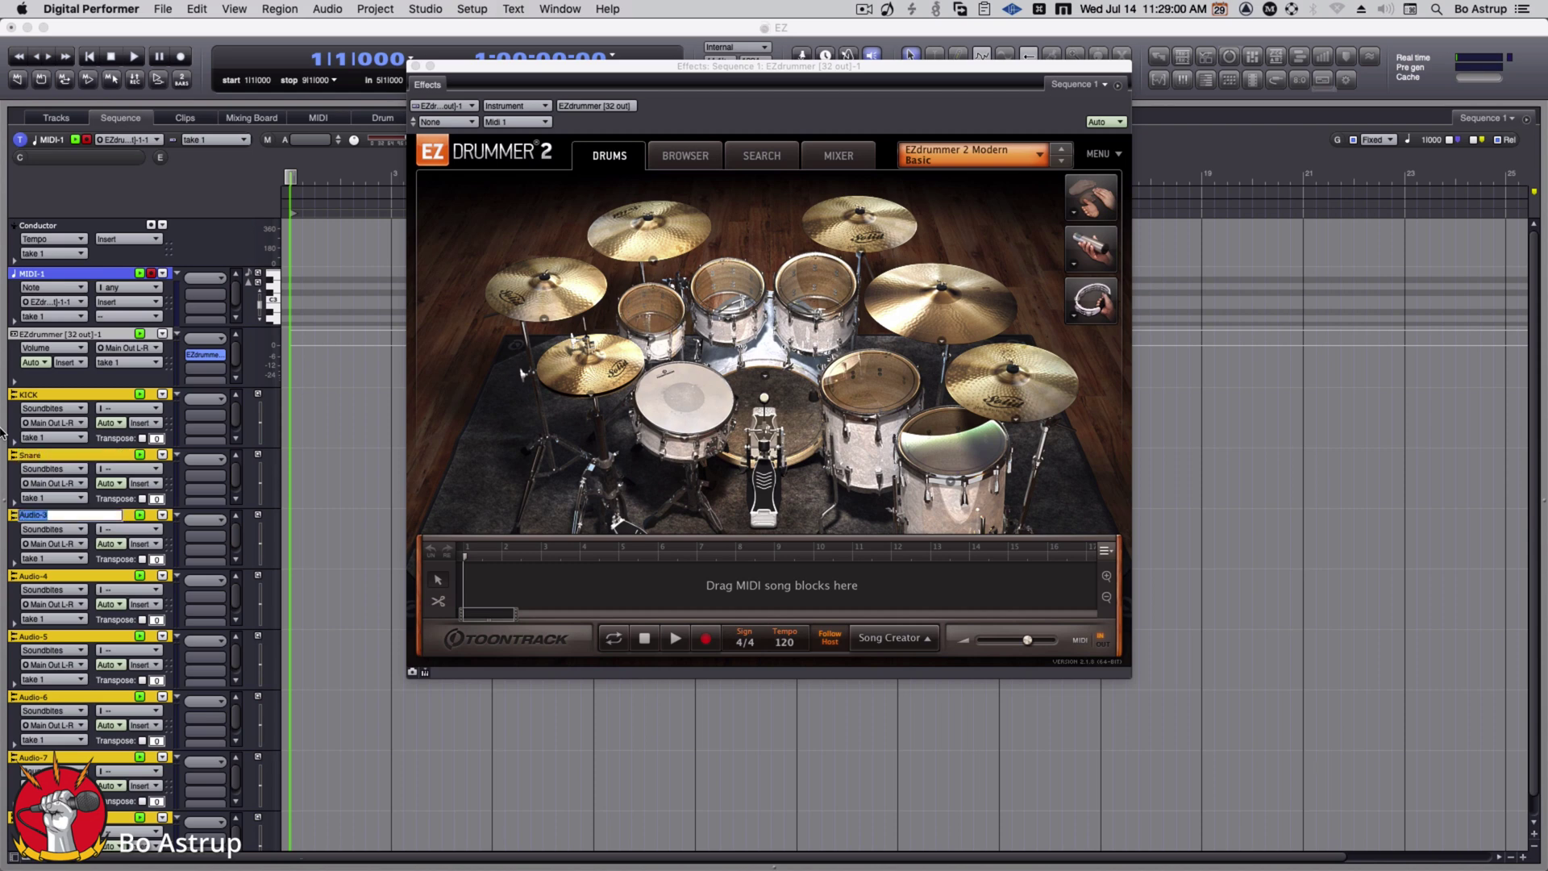
{"action": "key", "text": "BackSpace"}
{"action": "key", "text": "Tab"}
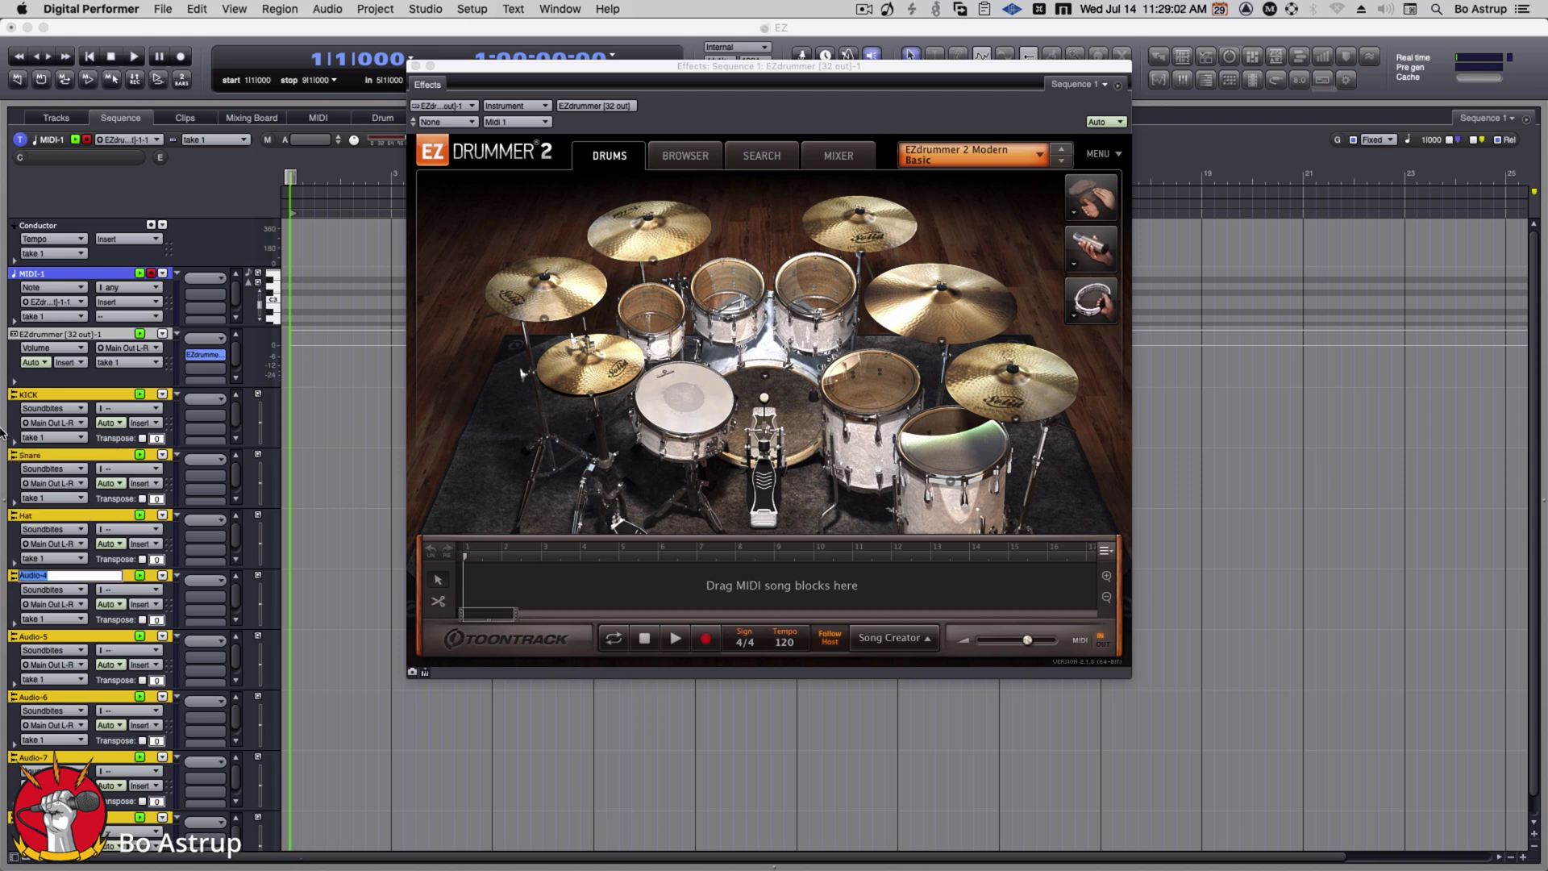
{"action": "type", "text": "TOMs"}
{"action": "key", "text": "Tab"}
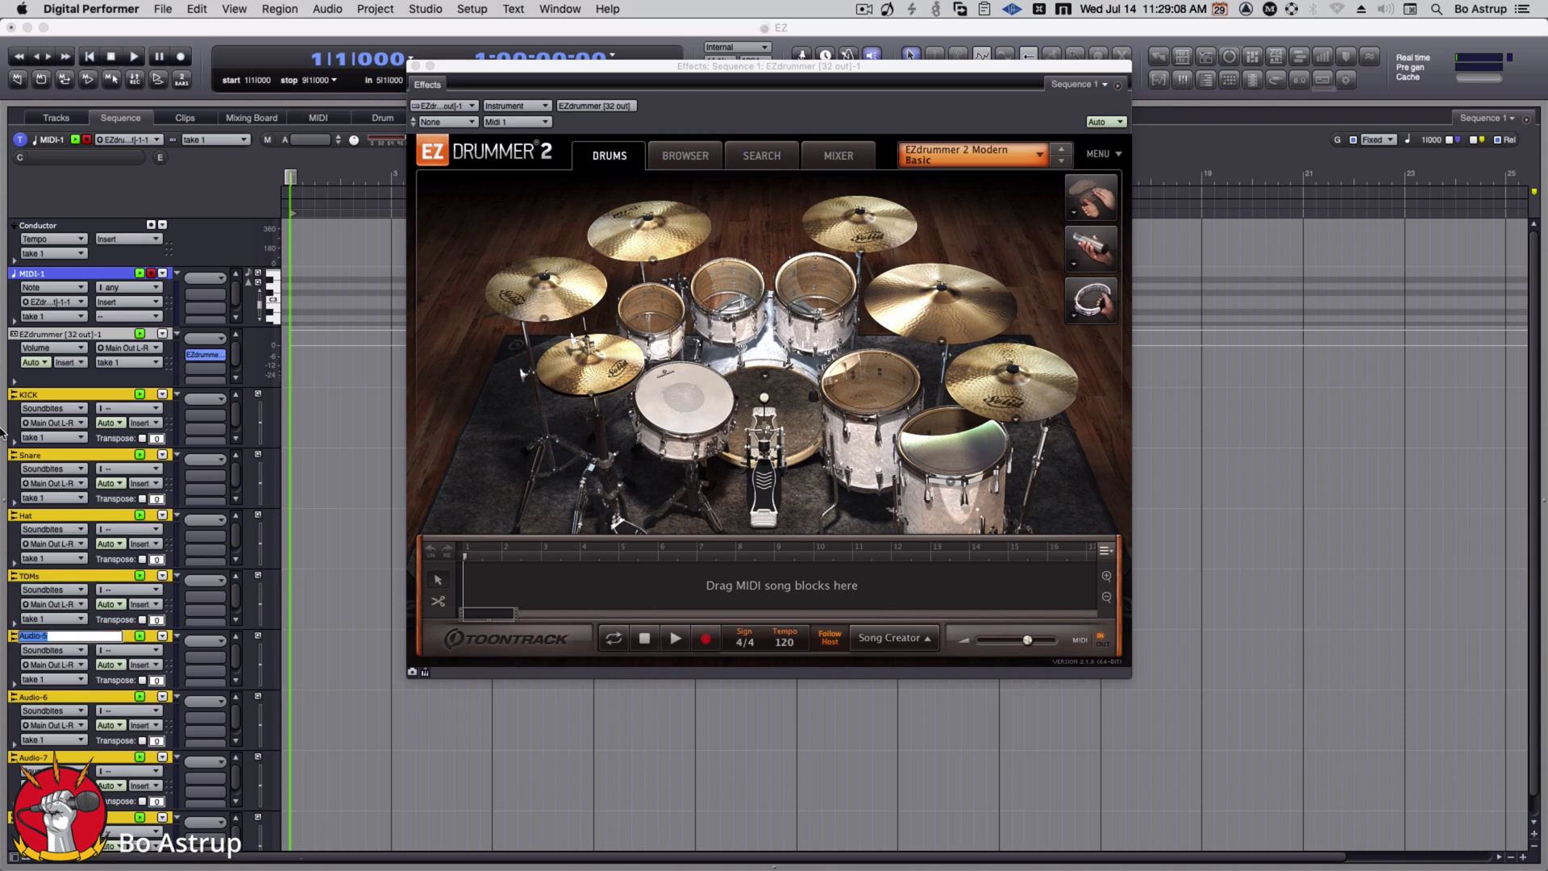
{"action": "type", "text": "OH"}
{"action": "key", "text": "Tab"}
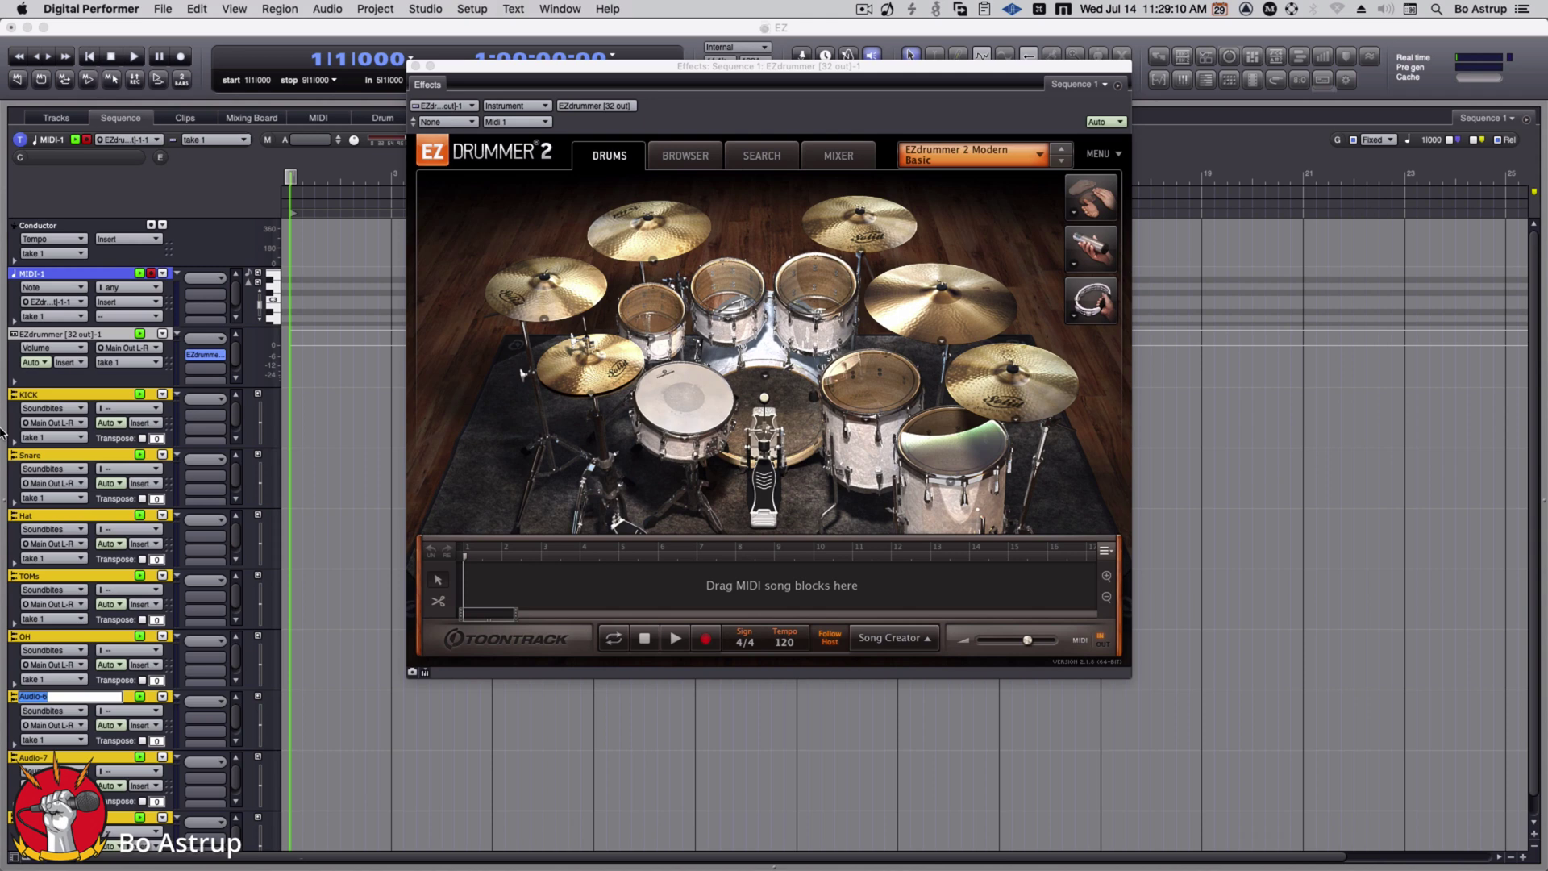
{"action": "key", "text": "Return"}
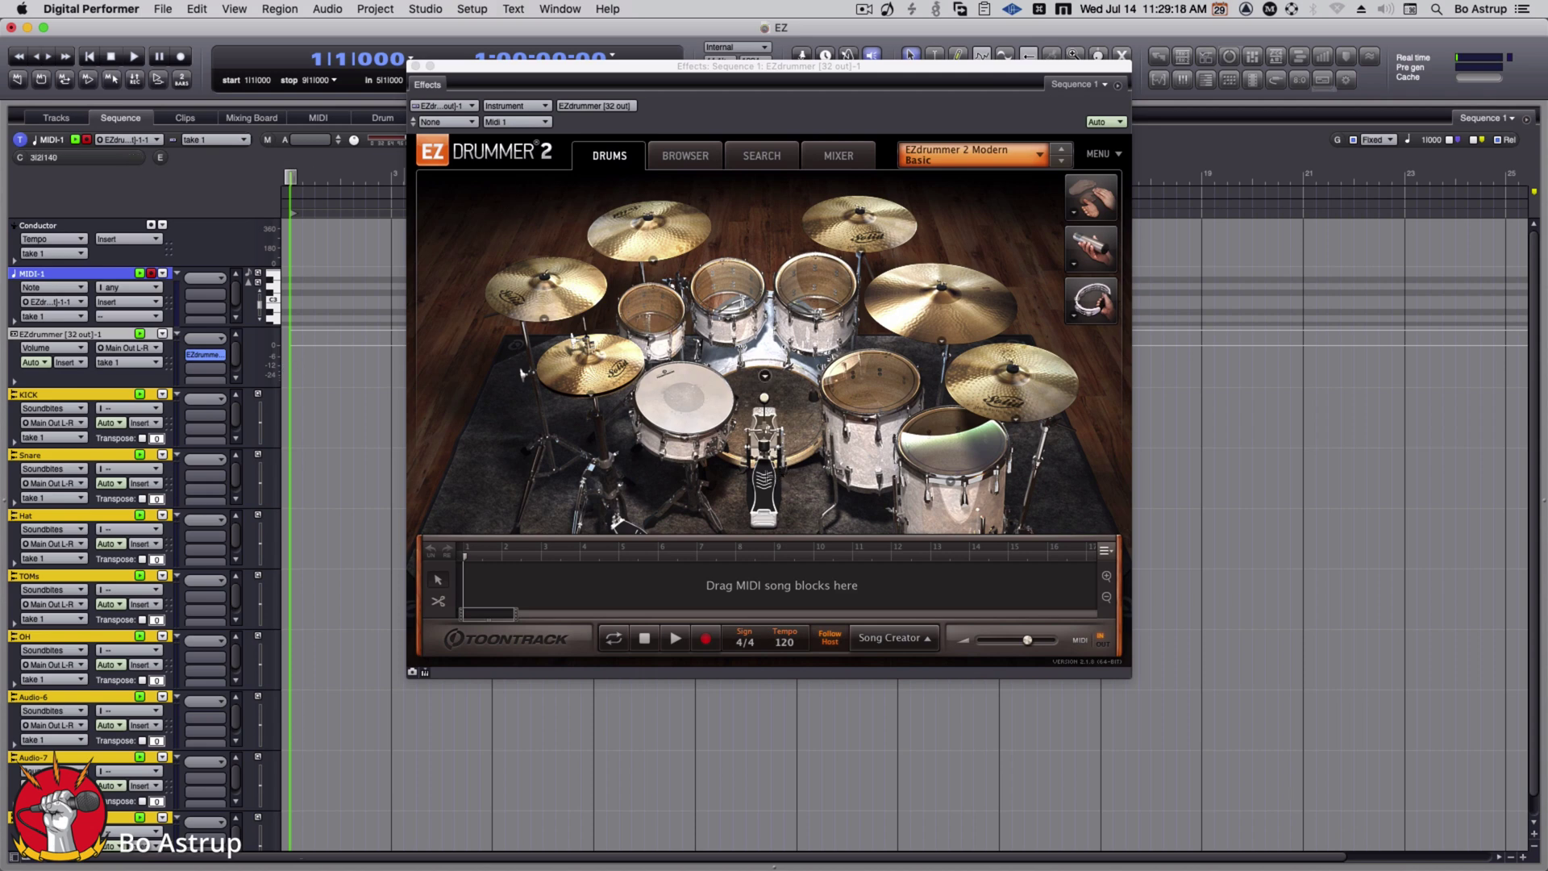
- Route EZdrummer's Kick, Snare, Hi-Hat, Toms and OH mixer channels to Outputs 2–6
{"action": "left_click", "coordinate": [766, 480]}
{"action": "left_click", "coordinate": [838, 156]}
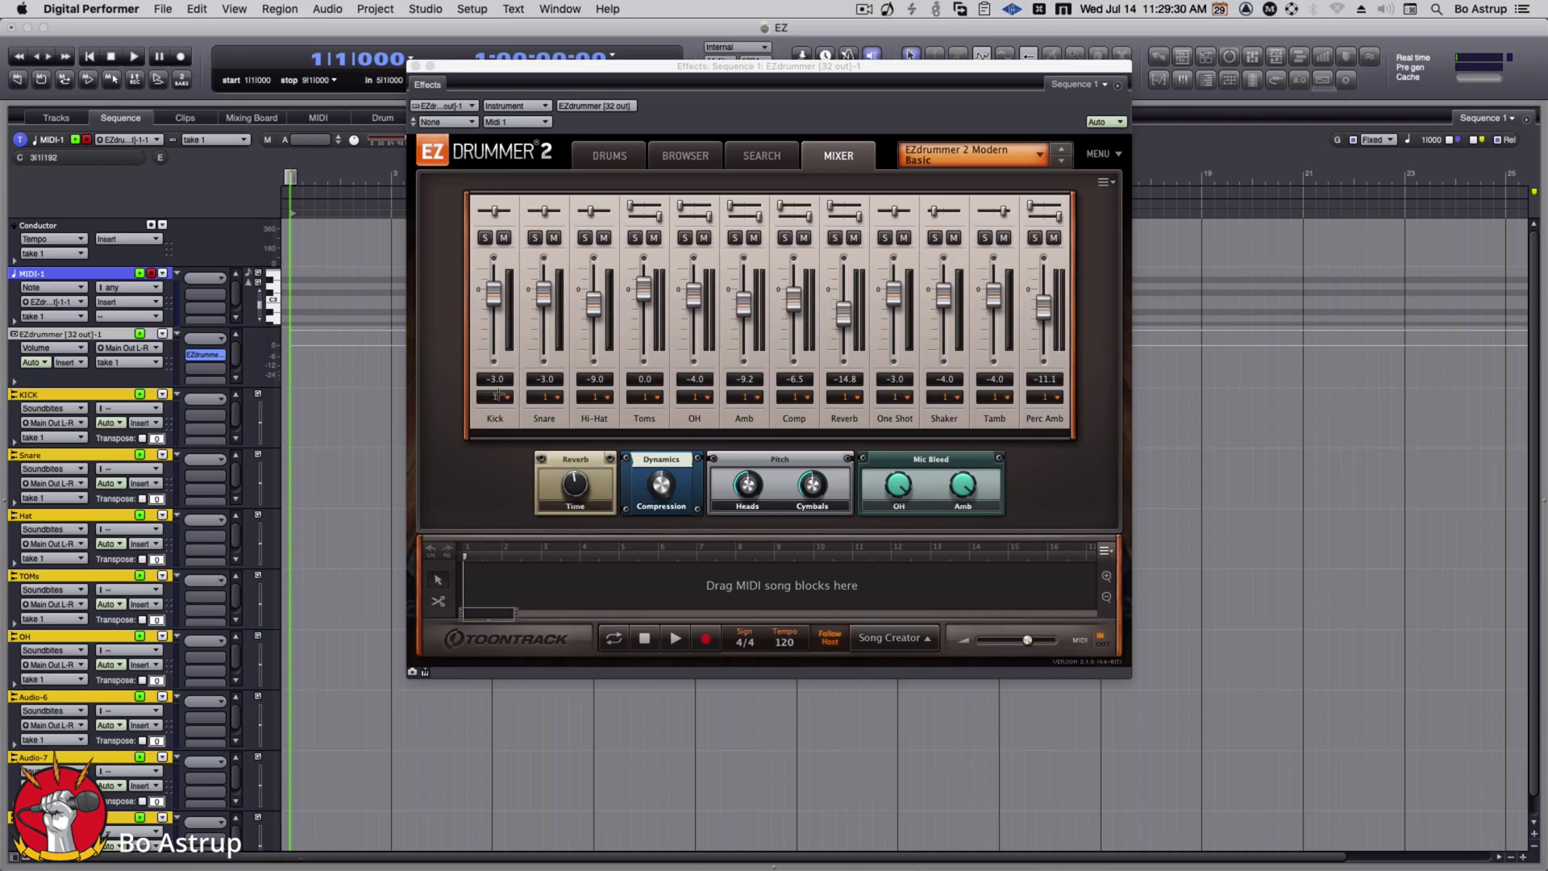
{"action": "left_click", "coordinate": [498, 395]}
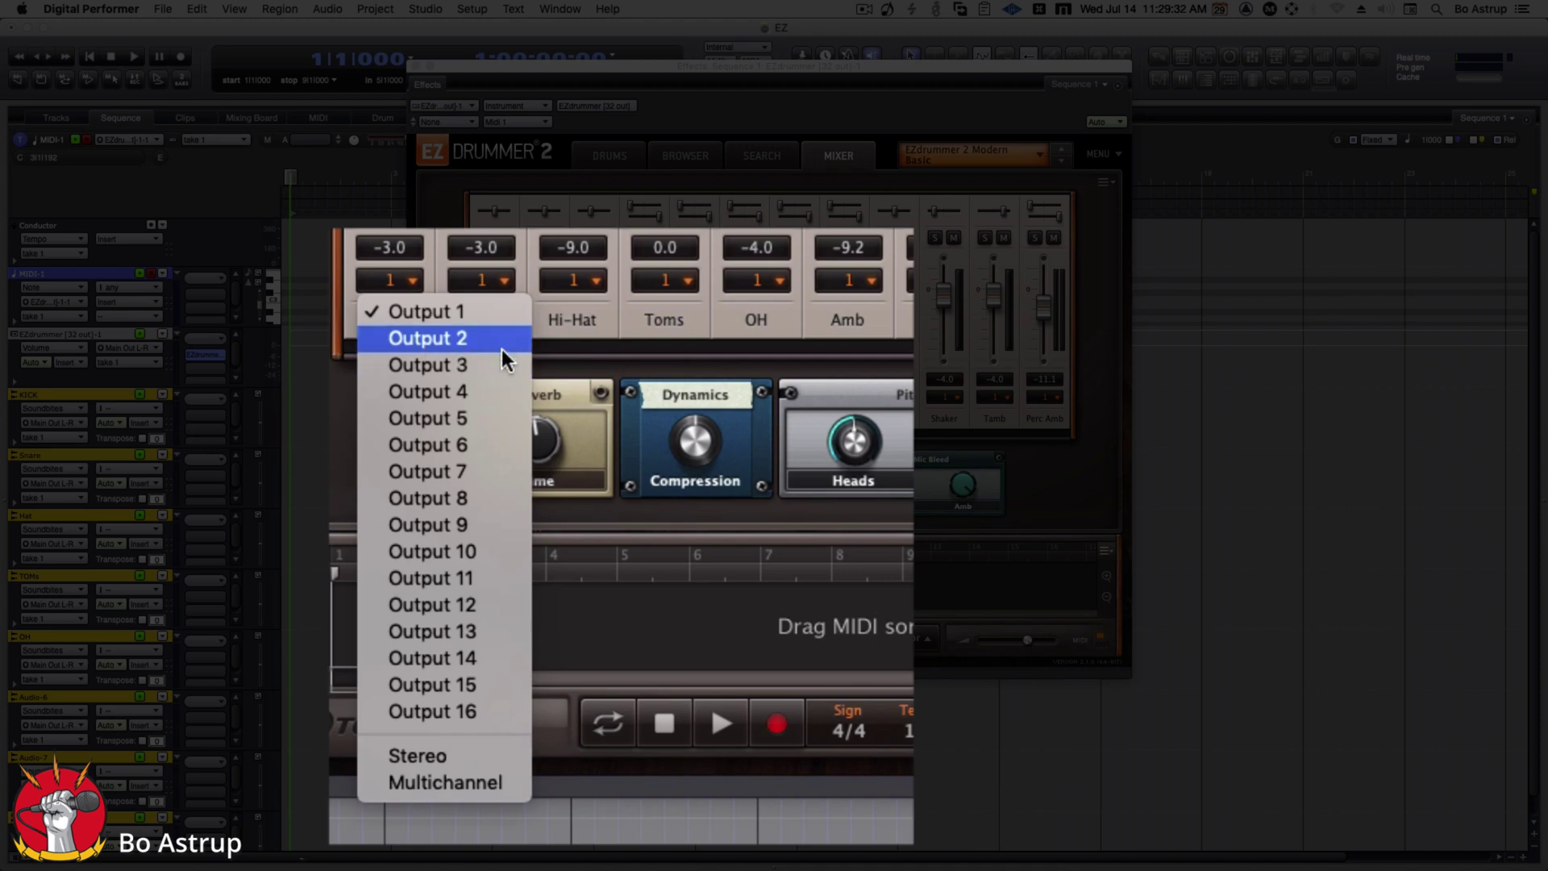
{"action": "left_click", "coordinate": [498, 339]}
{"action": "left_click", "coordinate": [497, 283]}
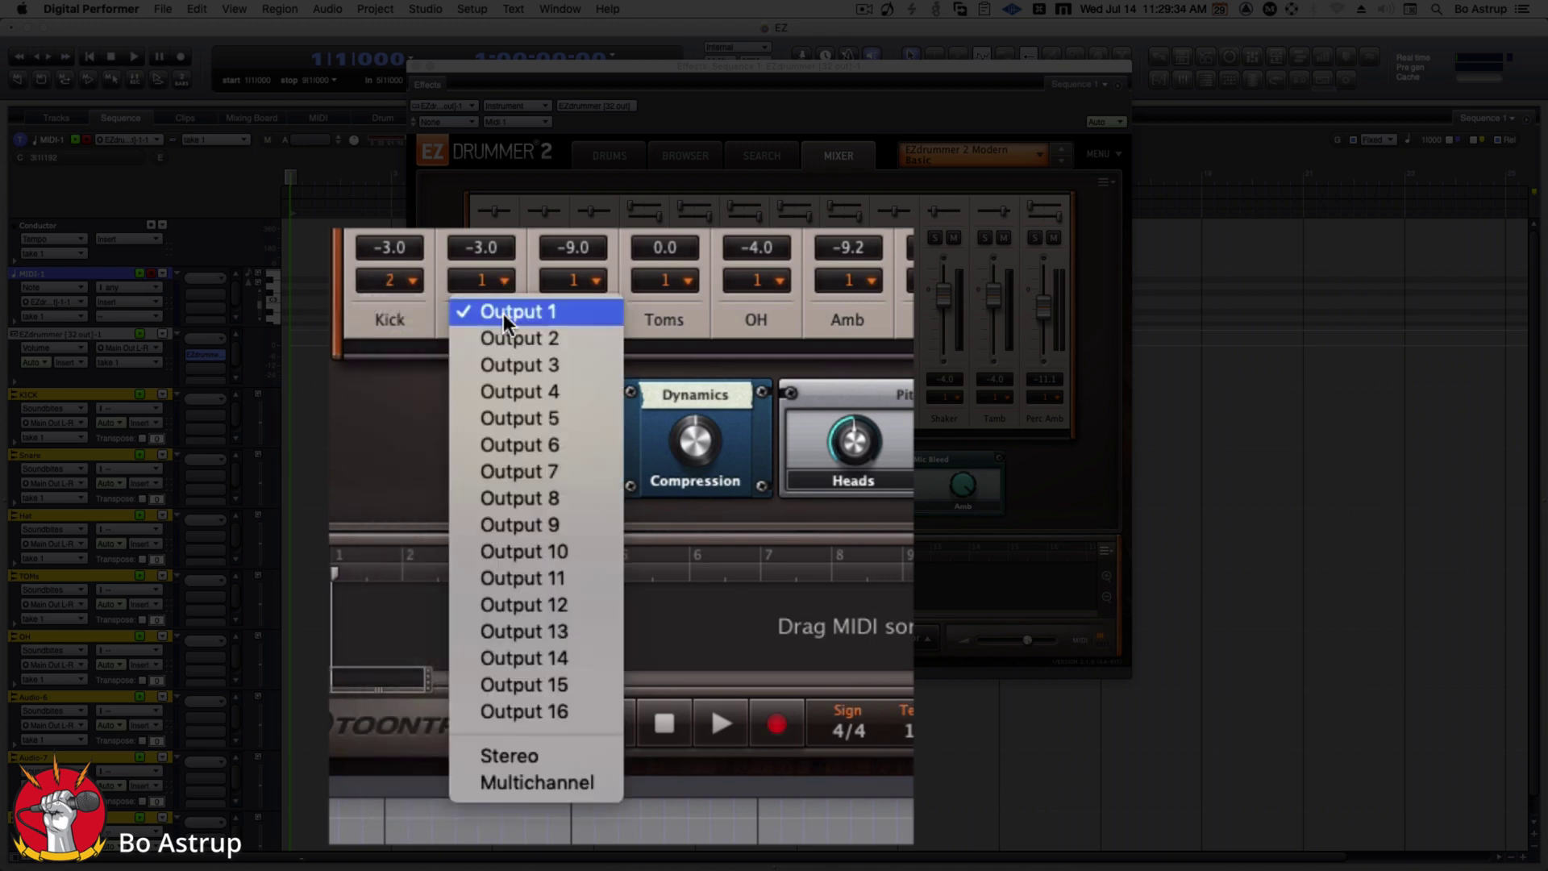
{"action": "left_click", "coordinate": [511, 367]}
{"action": "left_click", "coordinate": [589, 282]}
{"action": "left_click", "coordinate": [606, 387]}
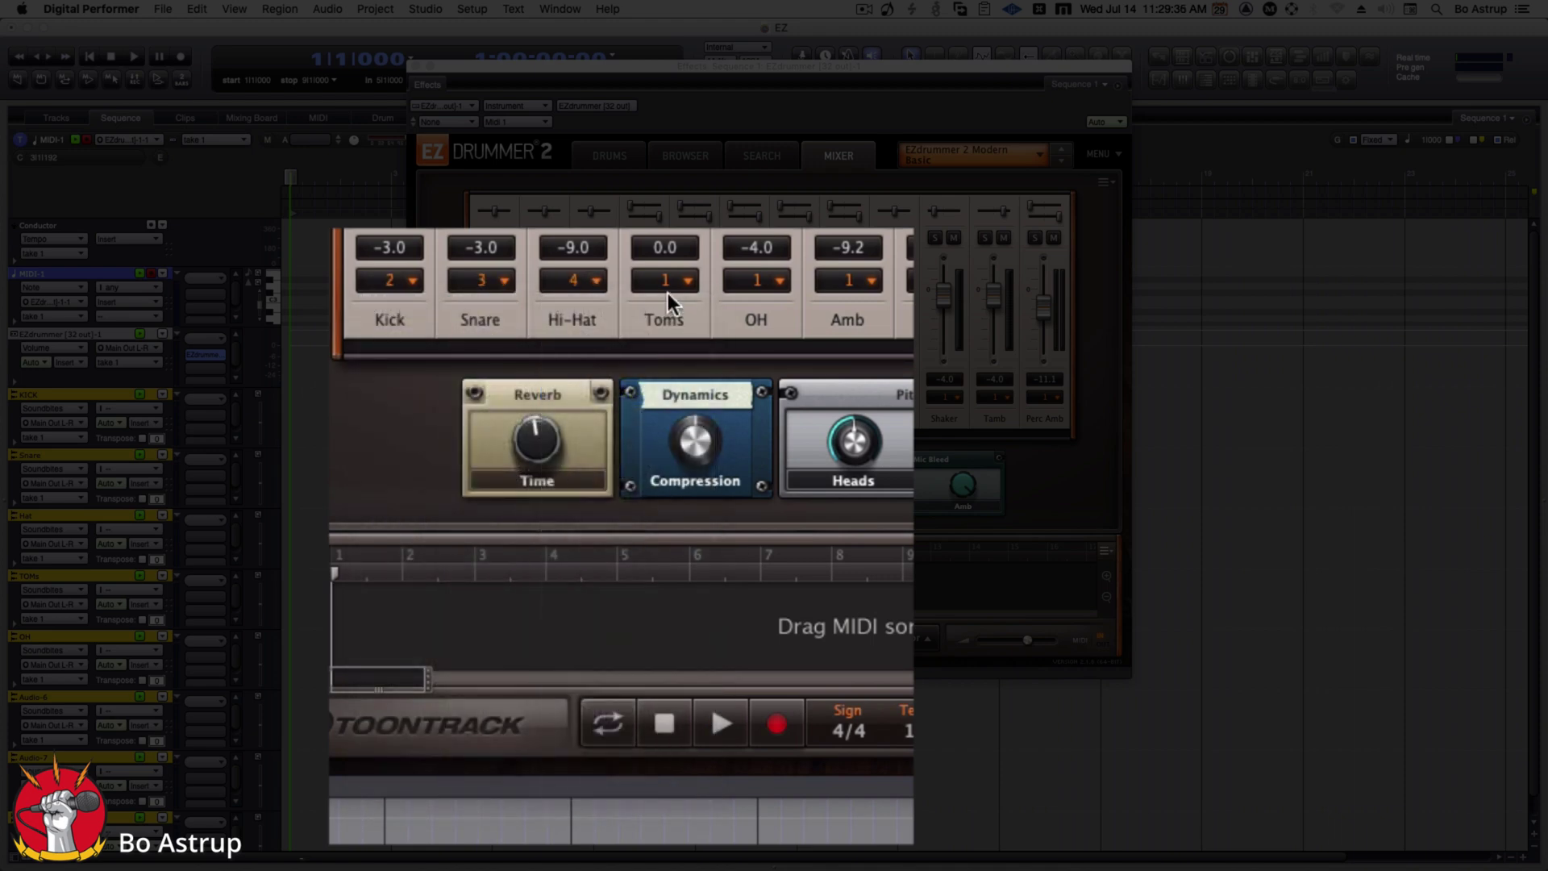
{"action": "left_click", "coordinate": [679, 280]}
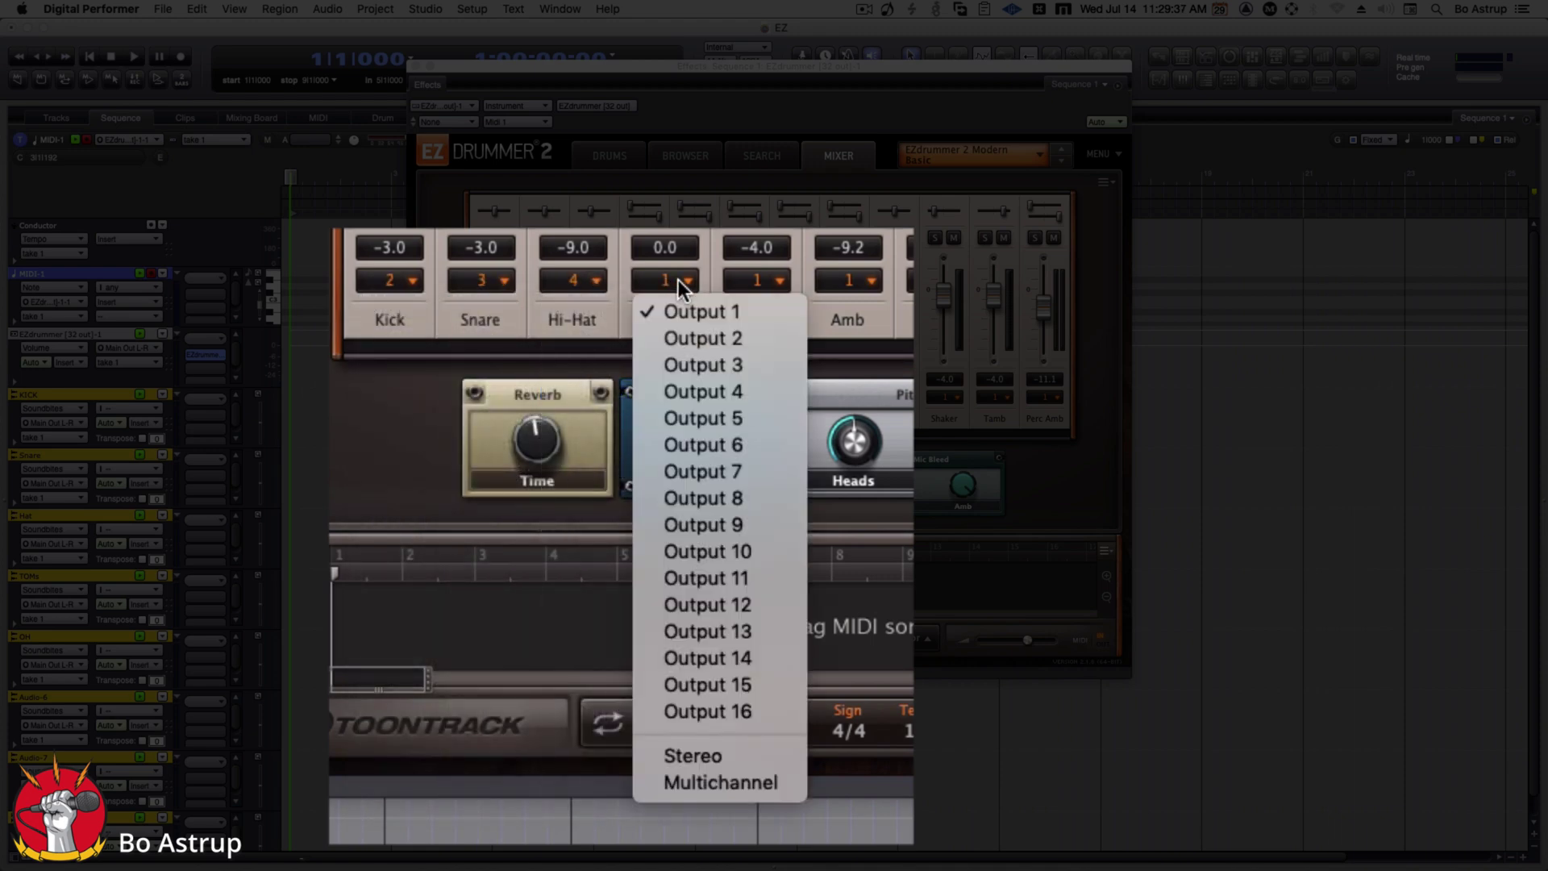
{"action": "left_click", "coordinate": [706, 416]}
{"action": "left_click", "coordinate": [779, 281]}
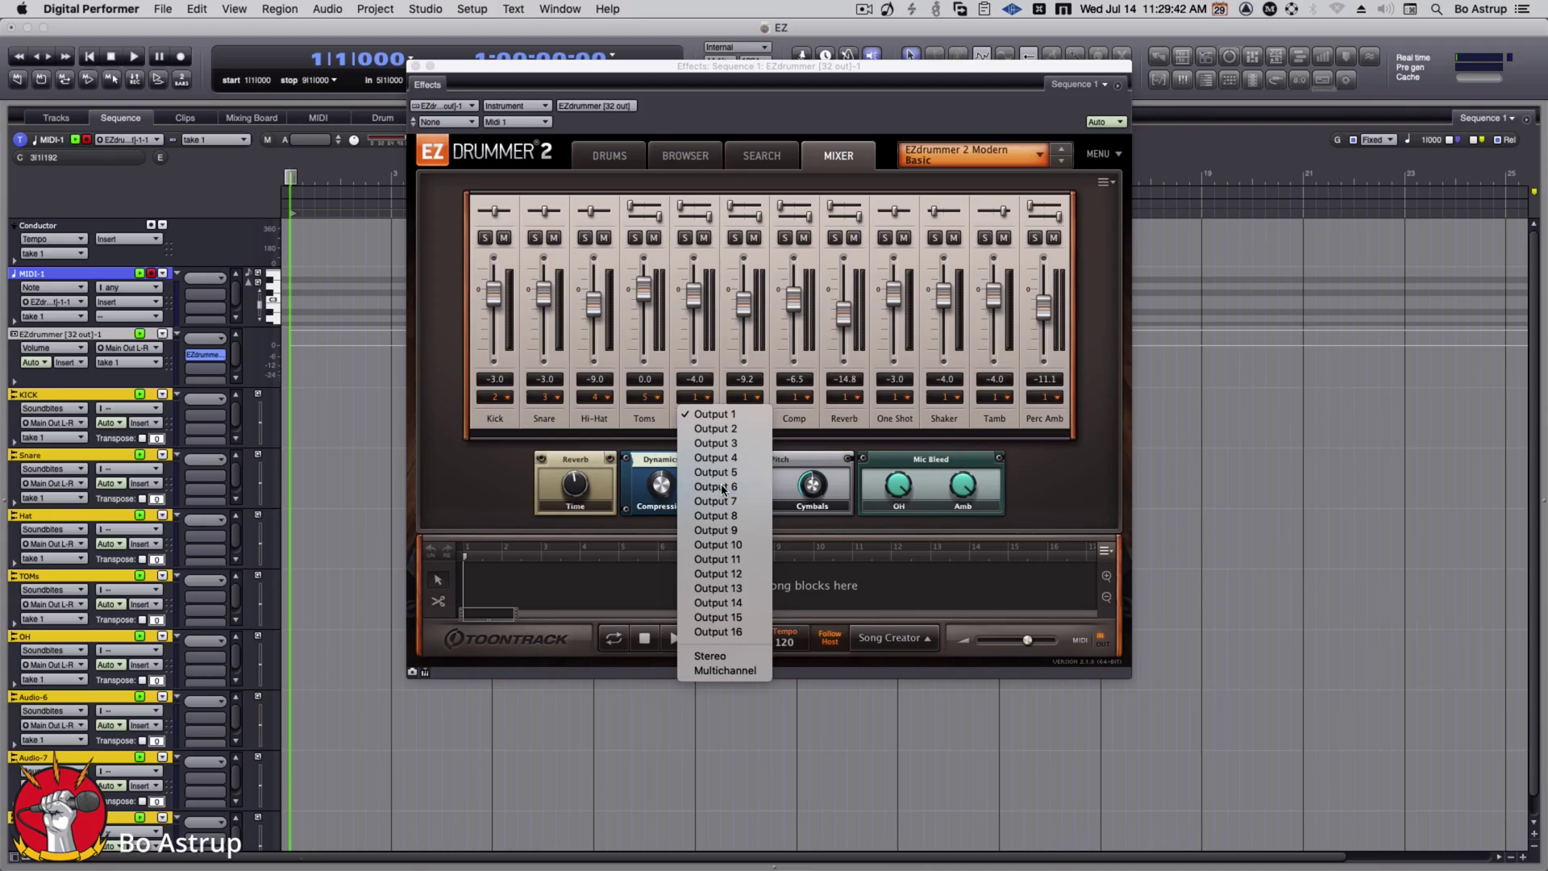
{"action": "left_click", "coordinate": [805, 445]}
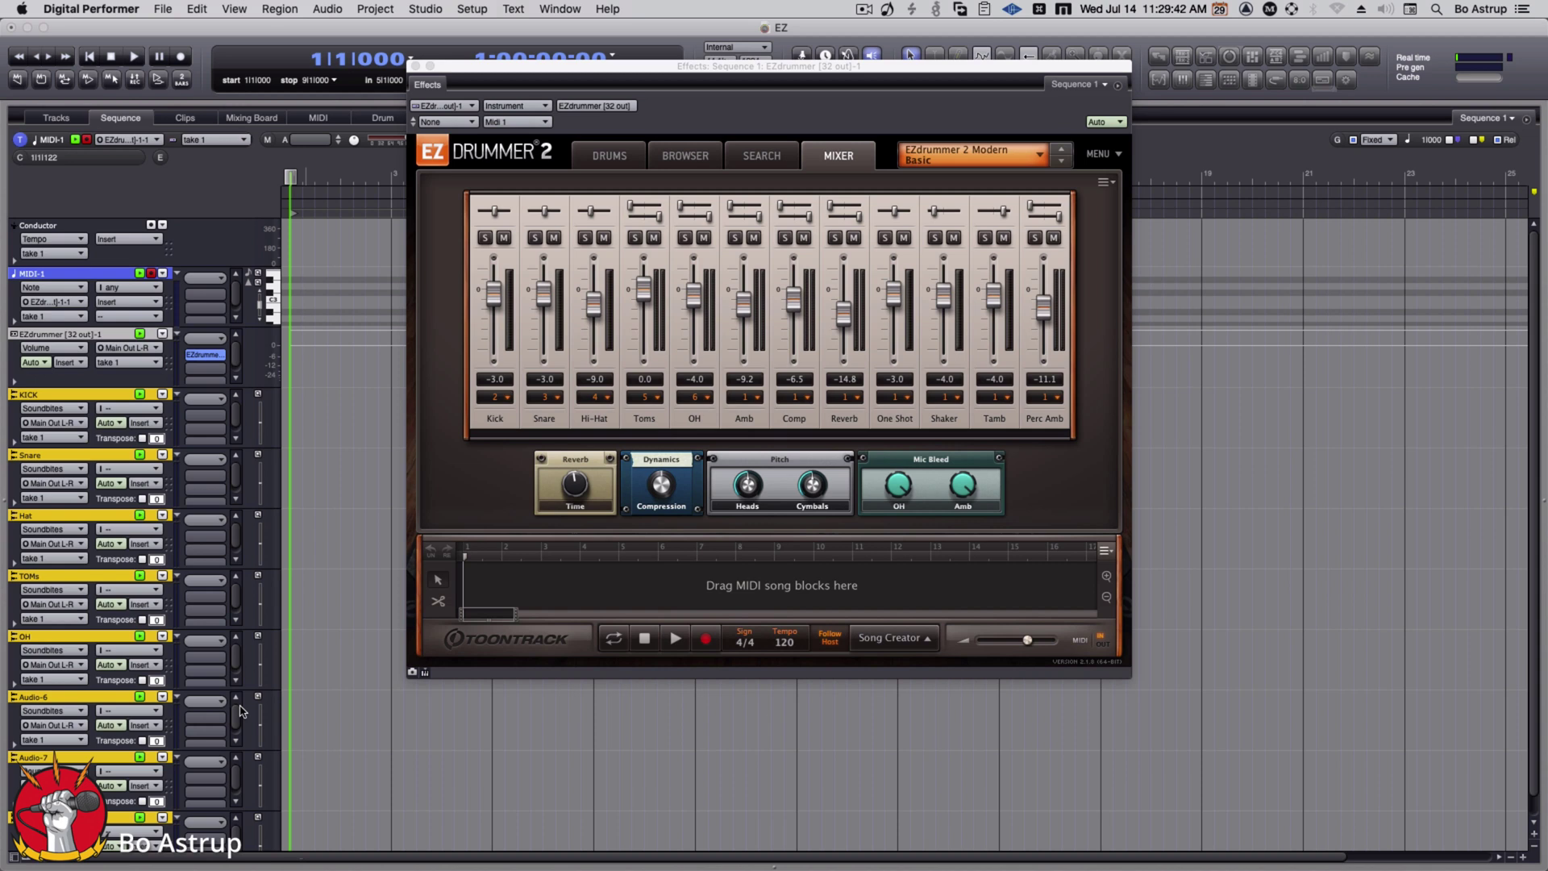
- Rename Audio-6 to Amb and send EZdrummer's Amb channel to Output 7
{"action": "double_click", "coordinate": [50, 698]}
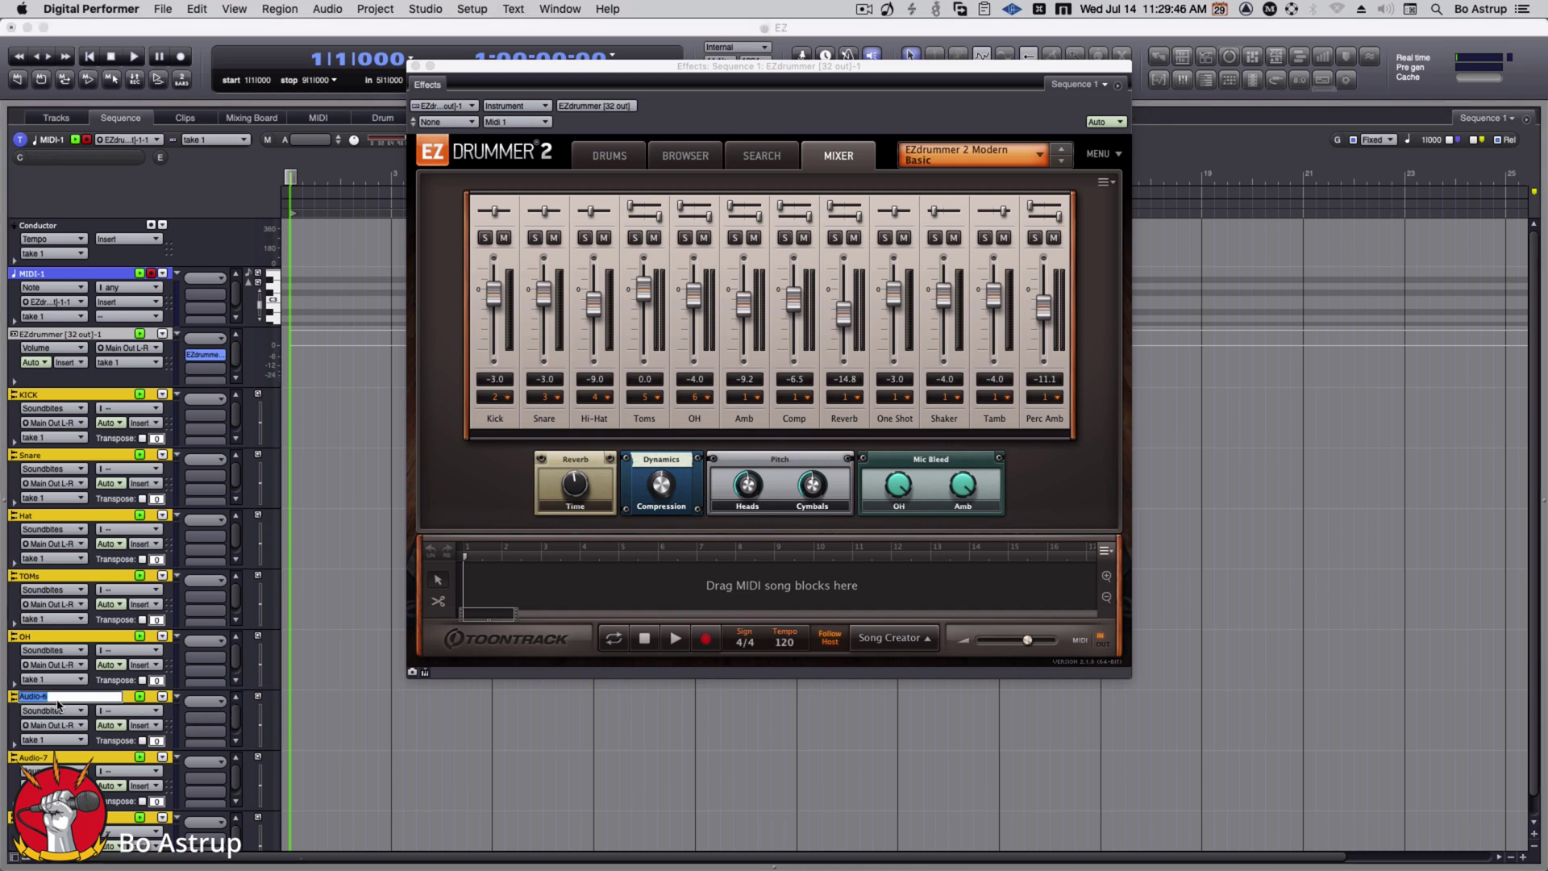
{"action": "type", "text": "Amb"}
{"action": "key", "text": "Tab"}
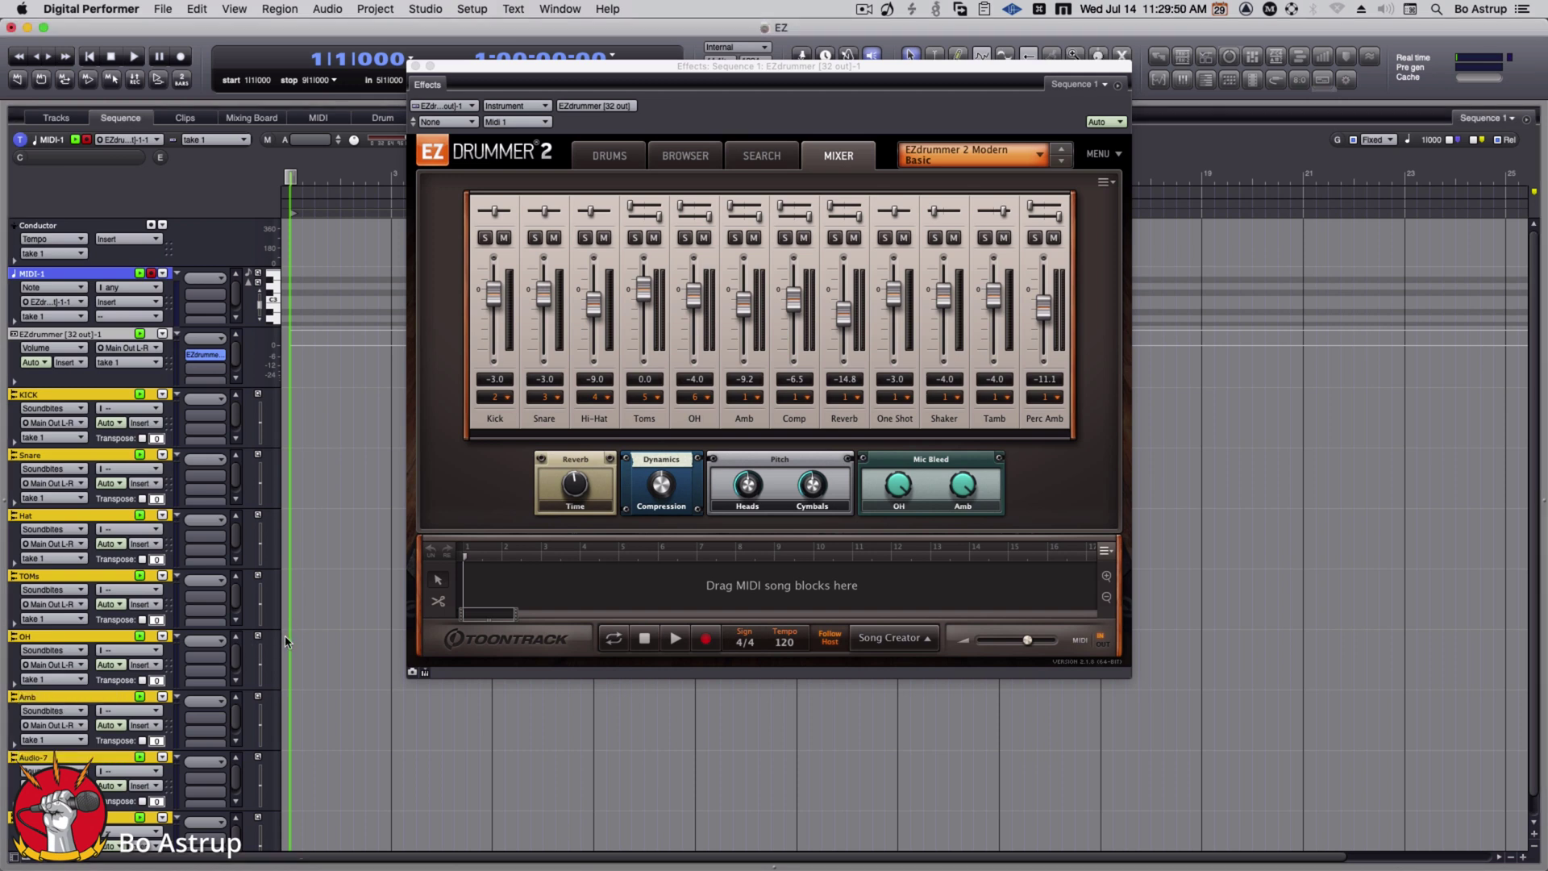
{"action": "left_click", "coordinate": [748, 396]}
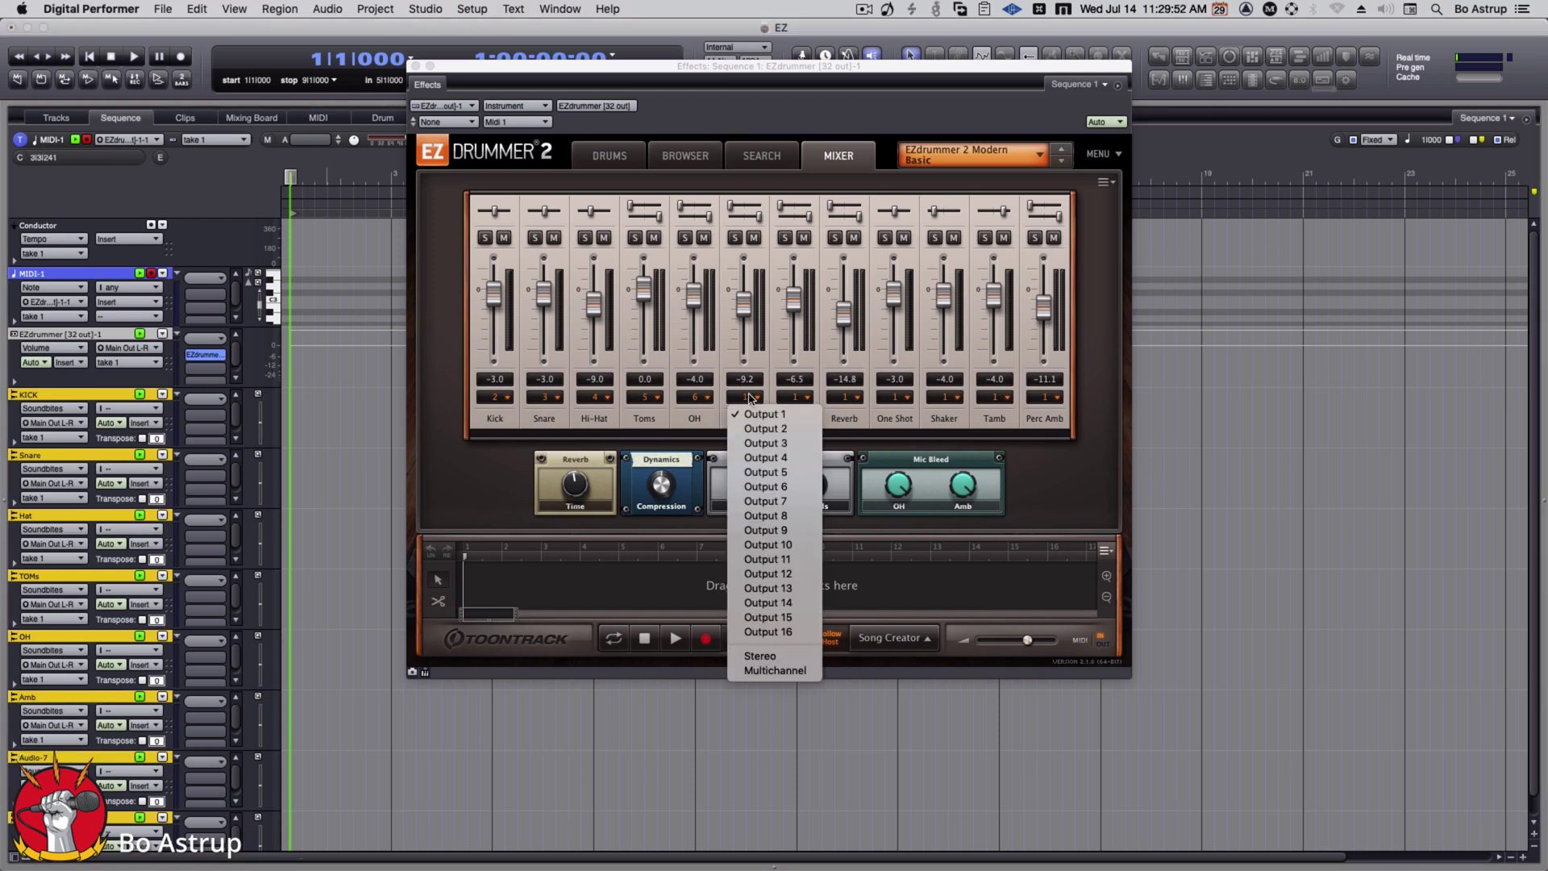
{"action": "left_click", "coordinate": [786, 500]}
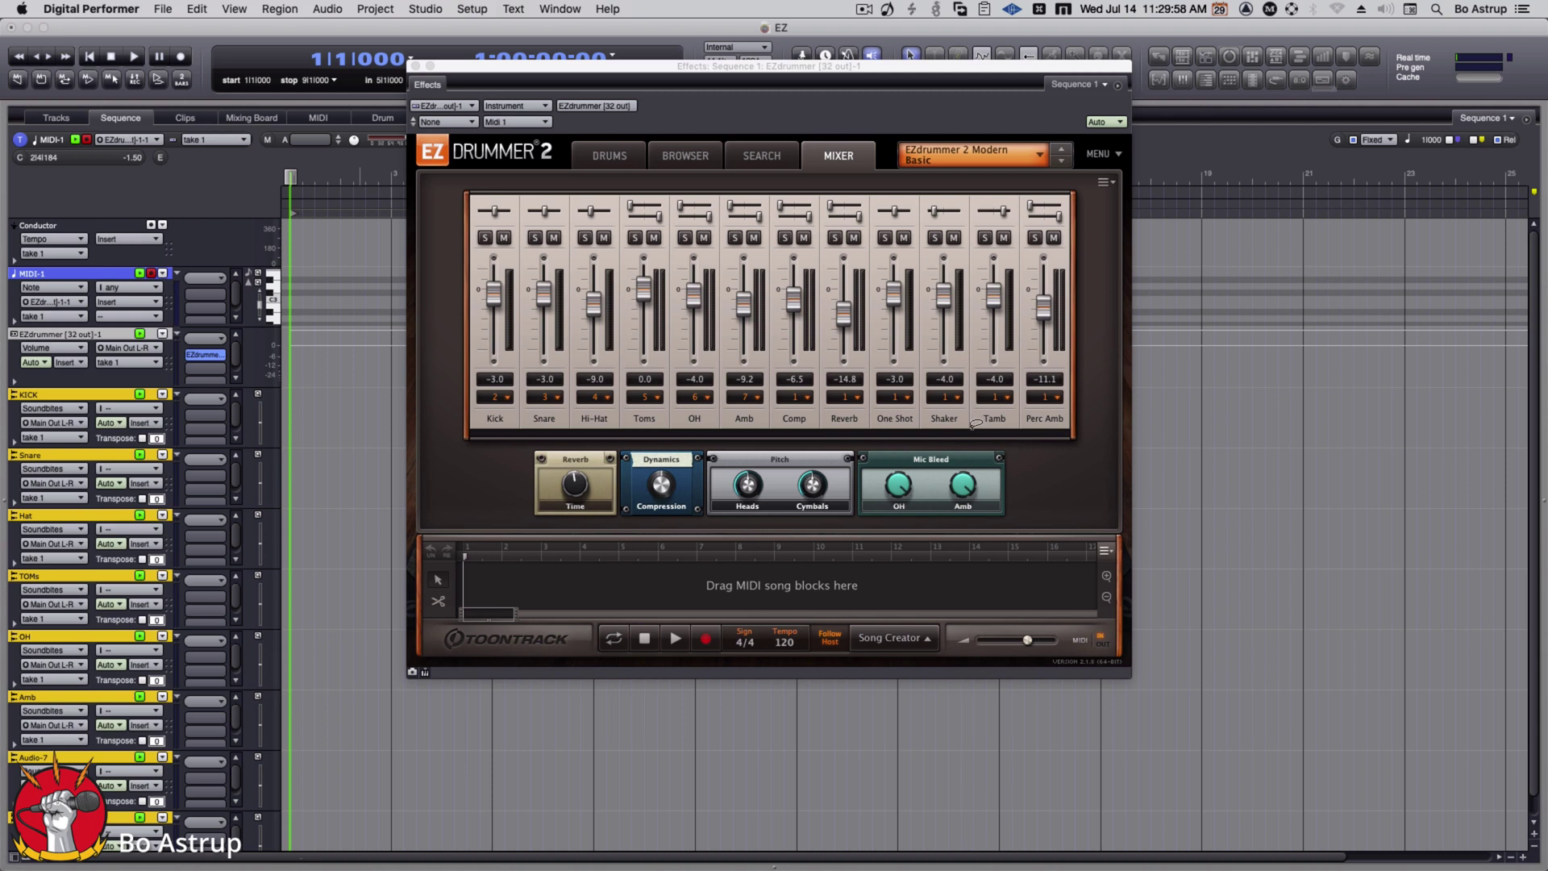
- Leave the Comp channel's output unchanged and audition the kick drum
{"action": "left_click", "coordinate": [809, 398]}
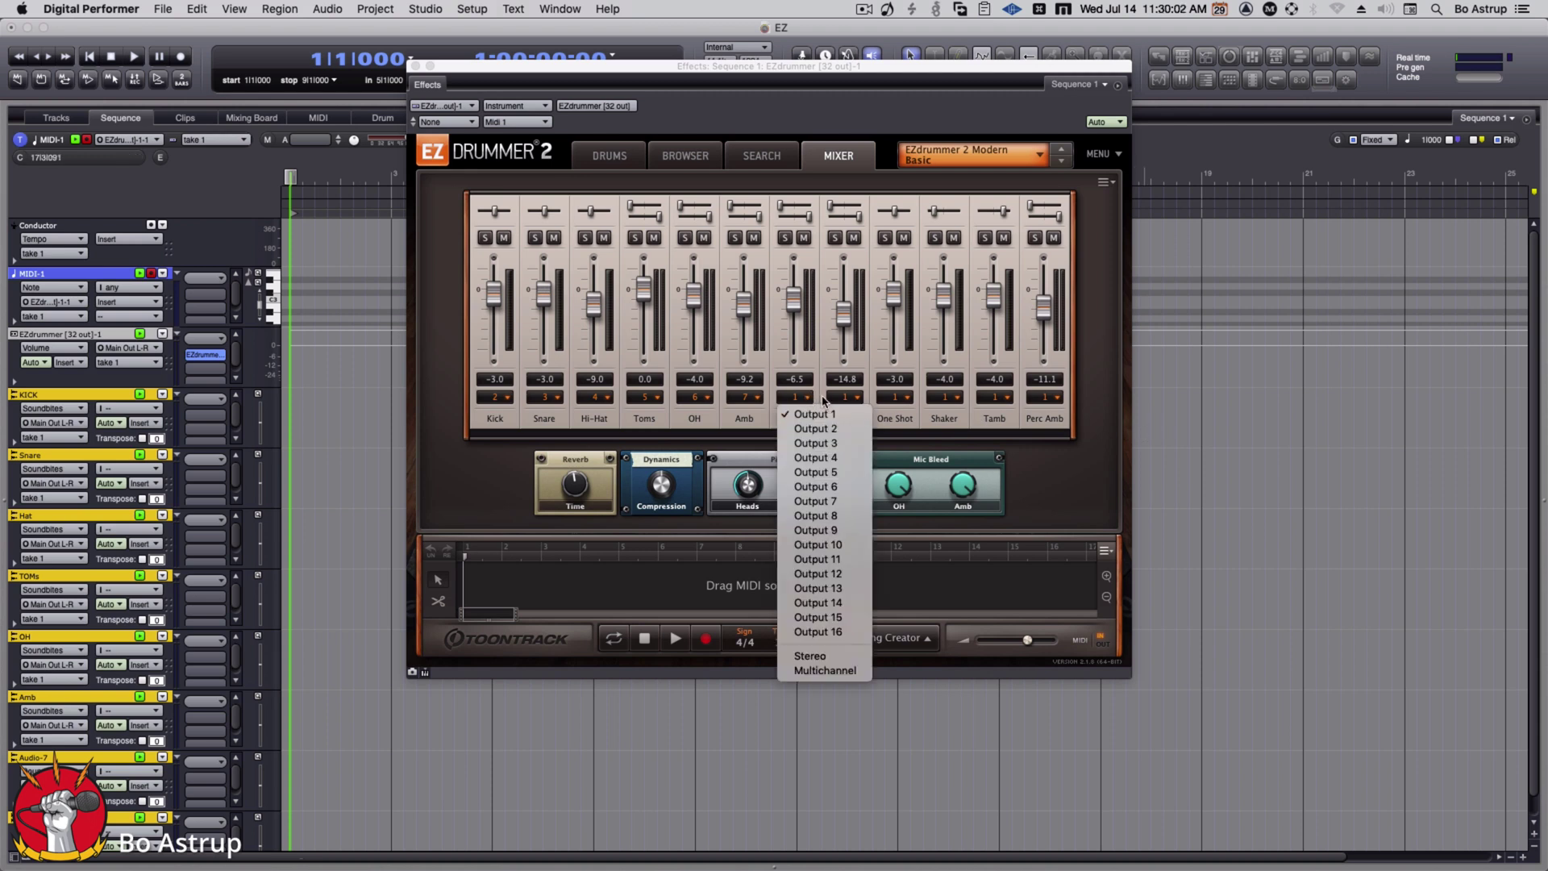
{"action": "left_click", "coordinate": [810, 392]}
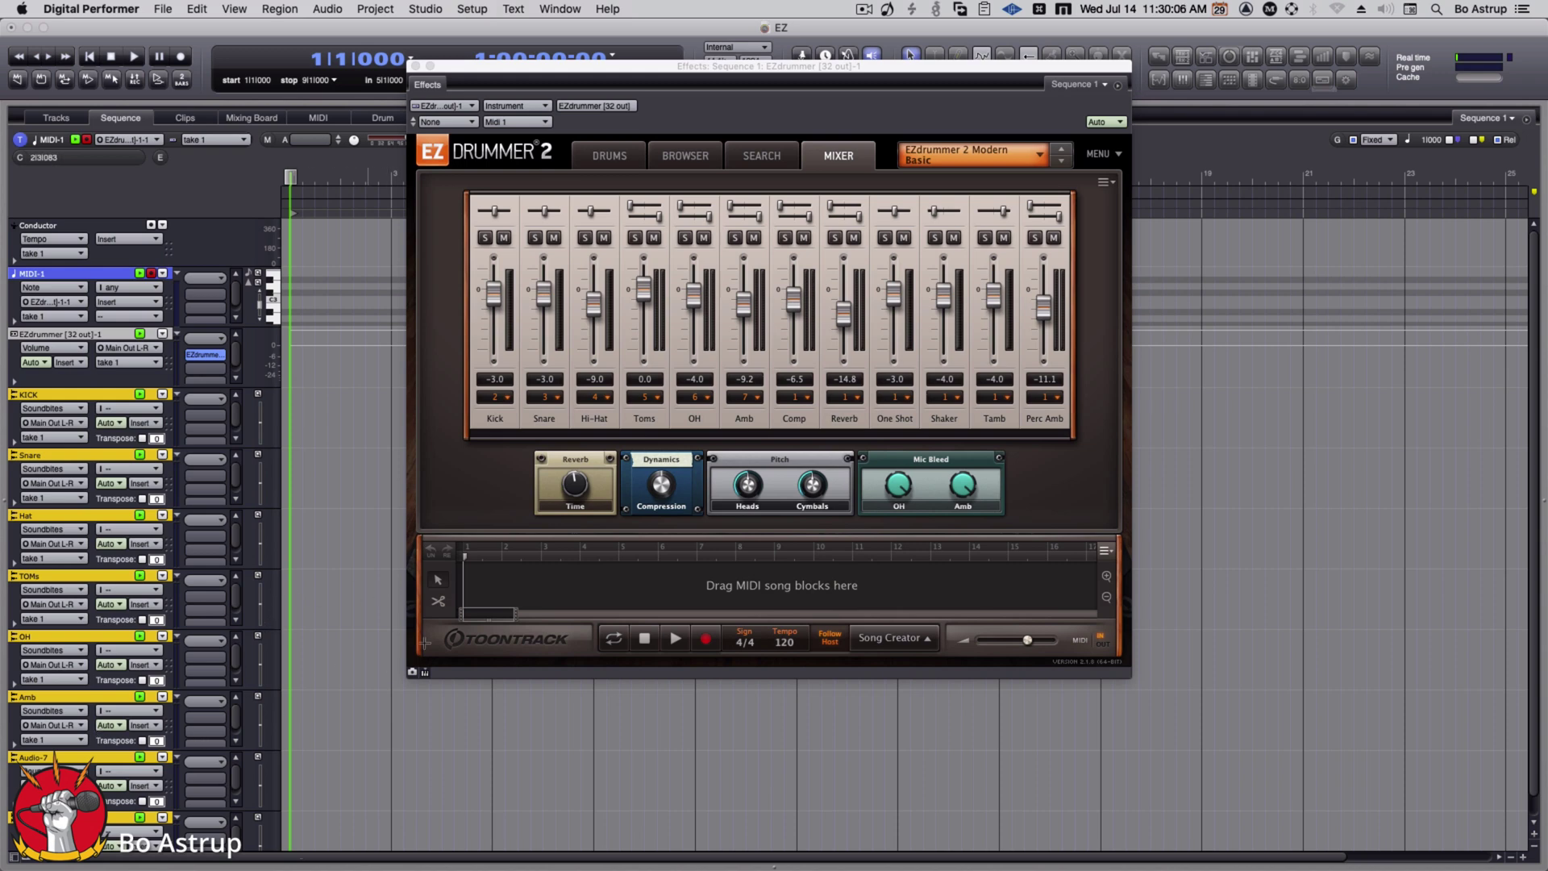
{"action": "left_click", "coordinate": [629, 157]}
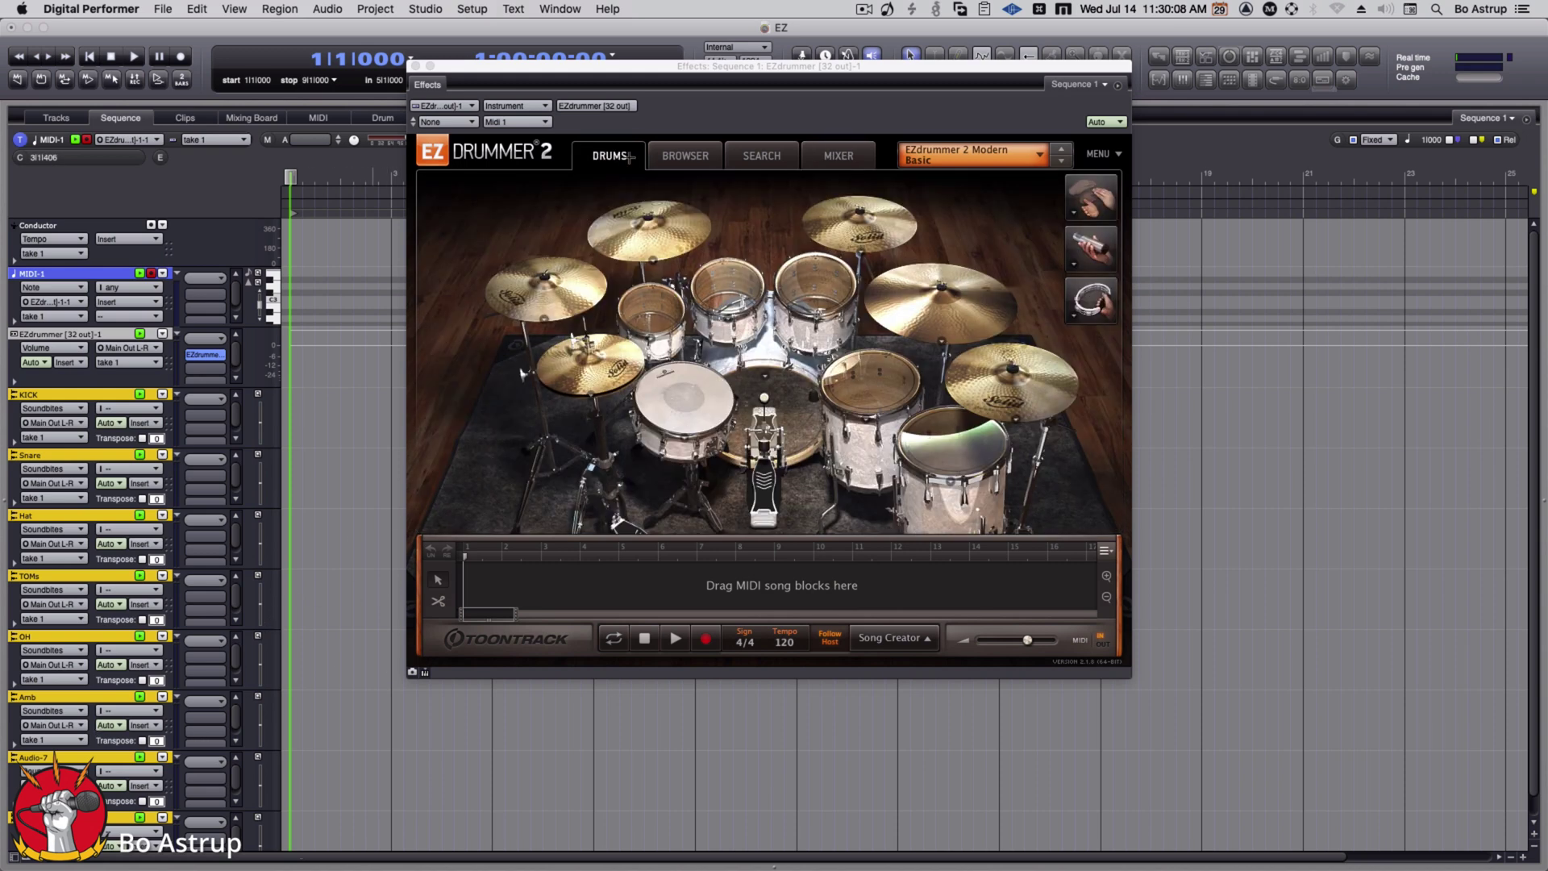
{"action": "left_click", "coordinate": [767, 470]}
{"action": "left_click", "coordinate": [839, 156]}
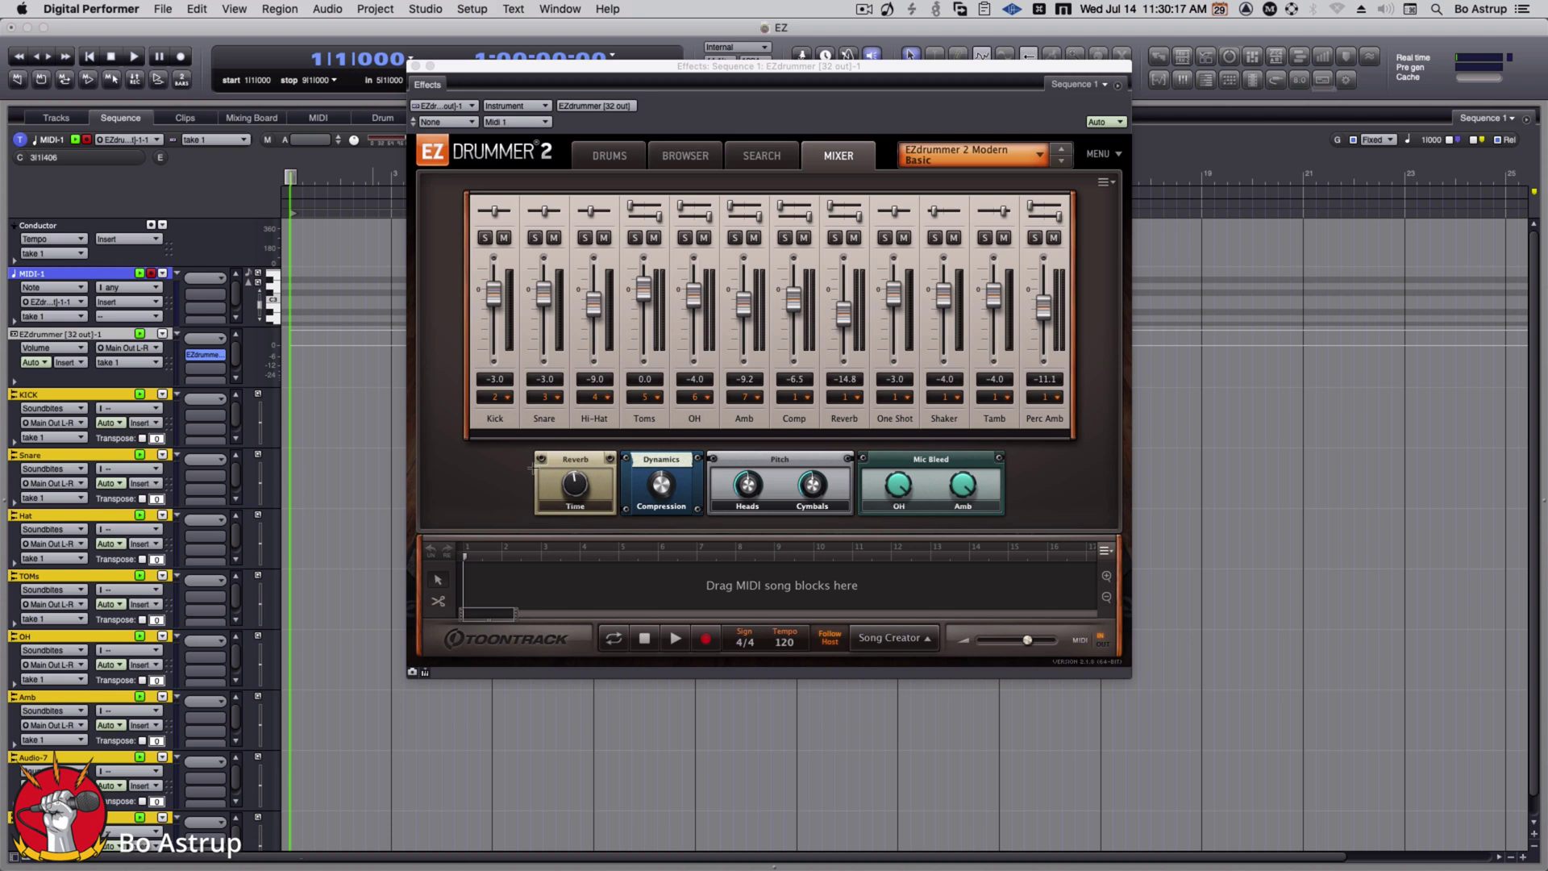
- Mute the Shaker, Tamb and Reverb channels, audition the kick, and return to the Drums view
{"action": "left_click", "coordinate": [954, 238]}
{"action": "left_click", "coordinate": [1003, 238]}
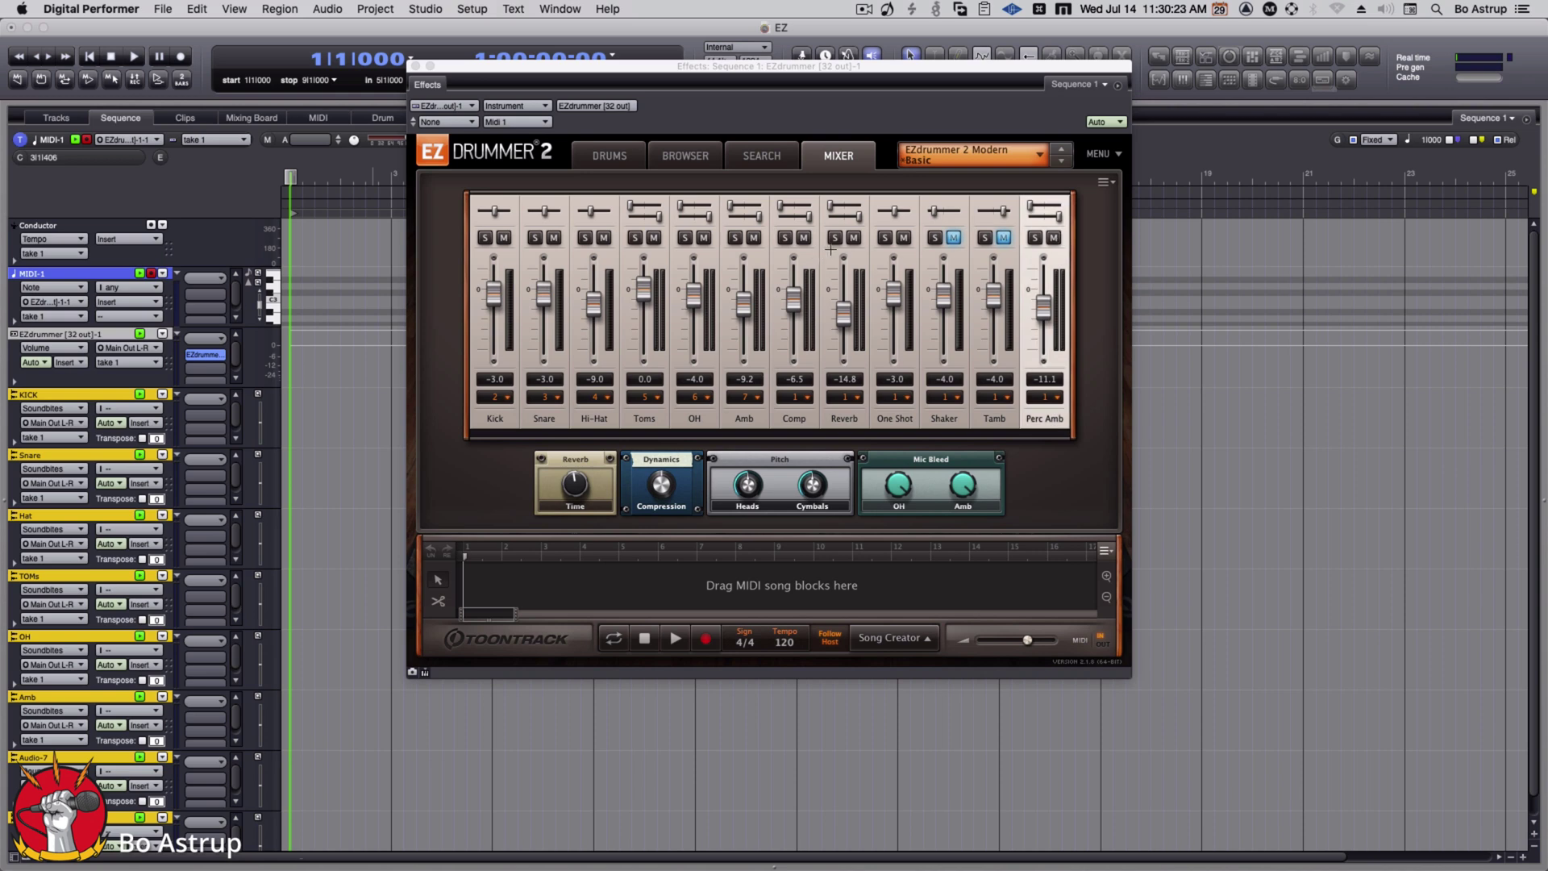
{"action": "left_click", "coordinate": [855, 238]}
{"action": "left_click", "coordinate": [634, 155]}
{"action": "left_click", "coordinate": [765, 460]}
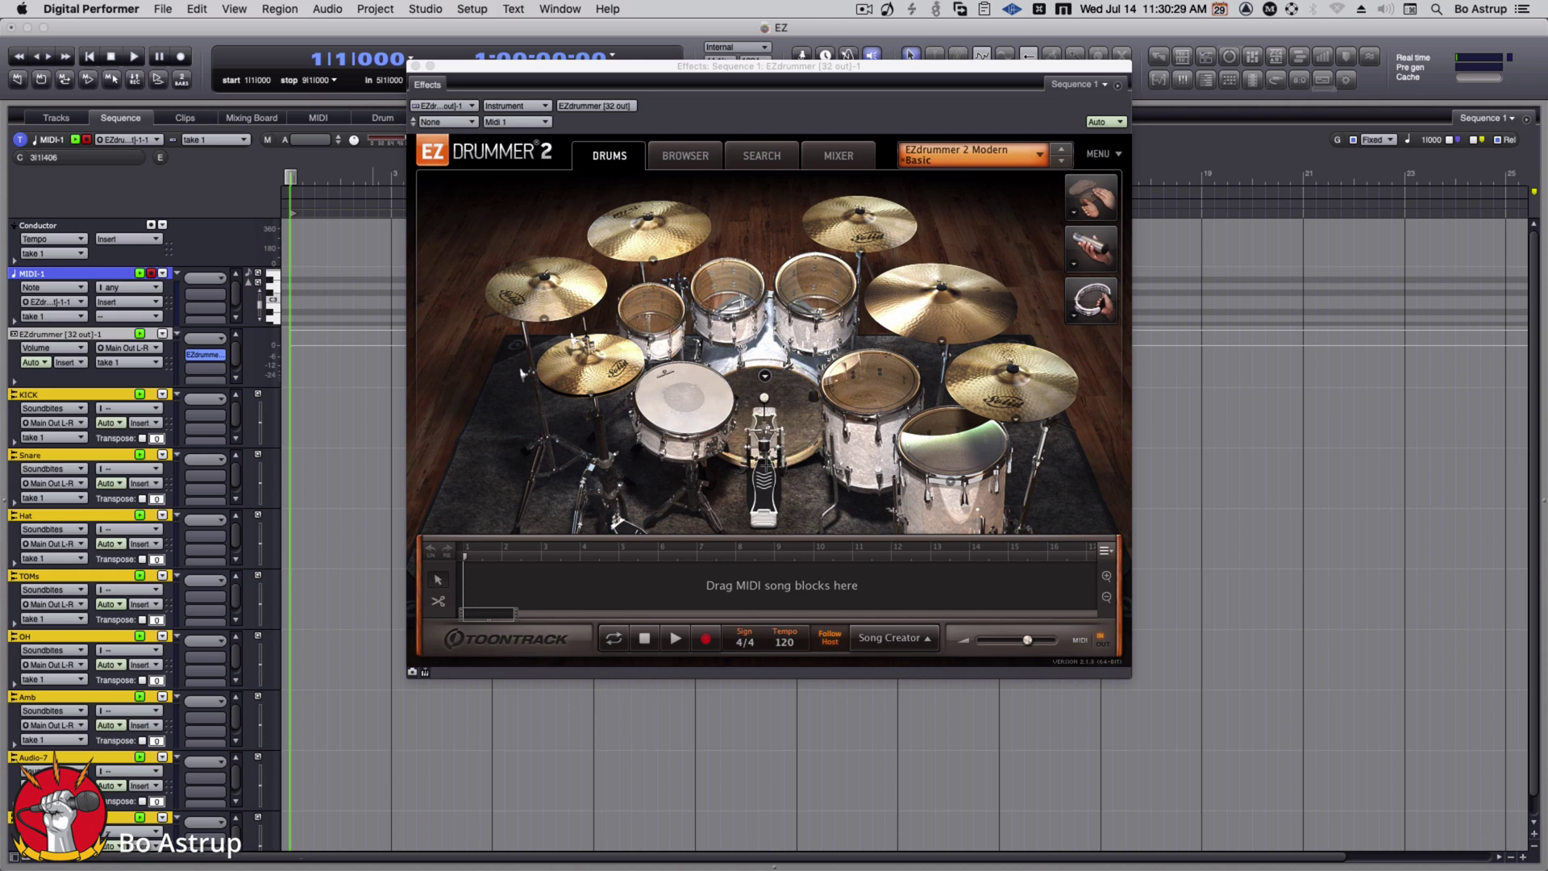
{"action": "left_click", "coordinate": [765, 379]}
{"action": "left_click", "coordinate": [837, 162]}
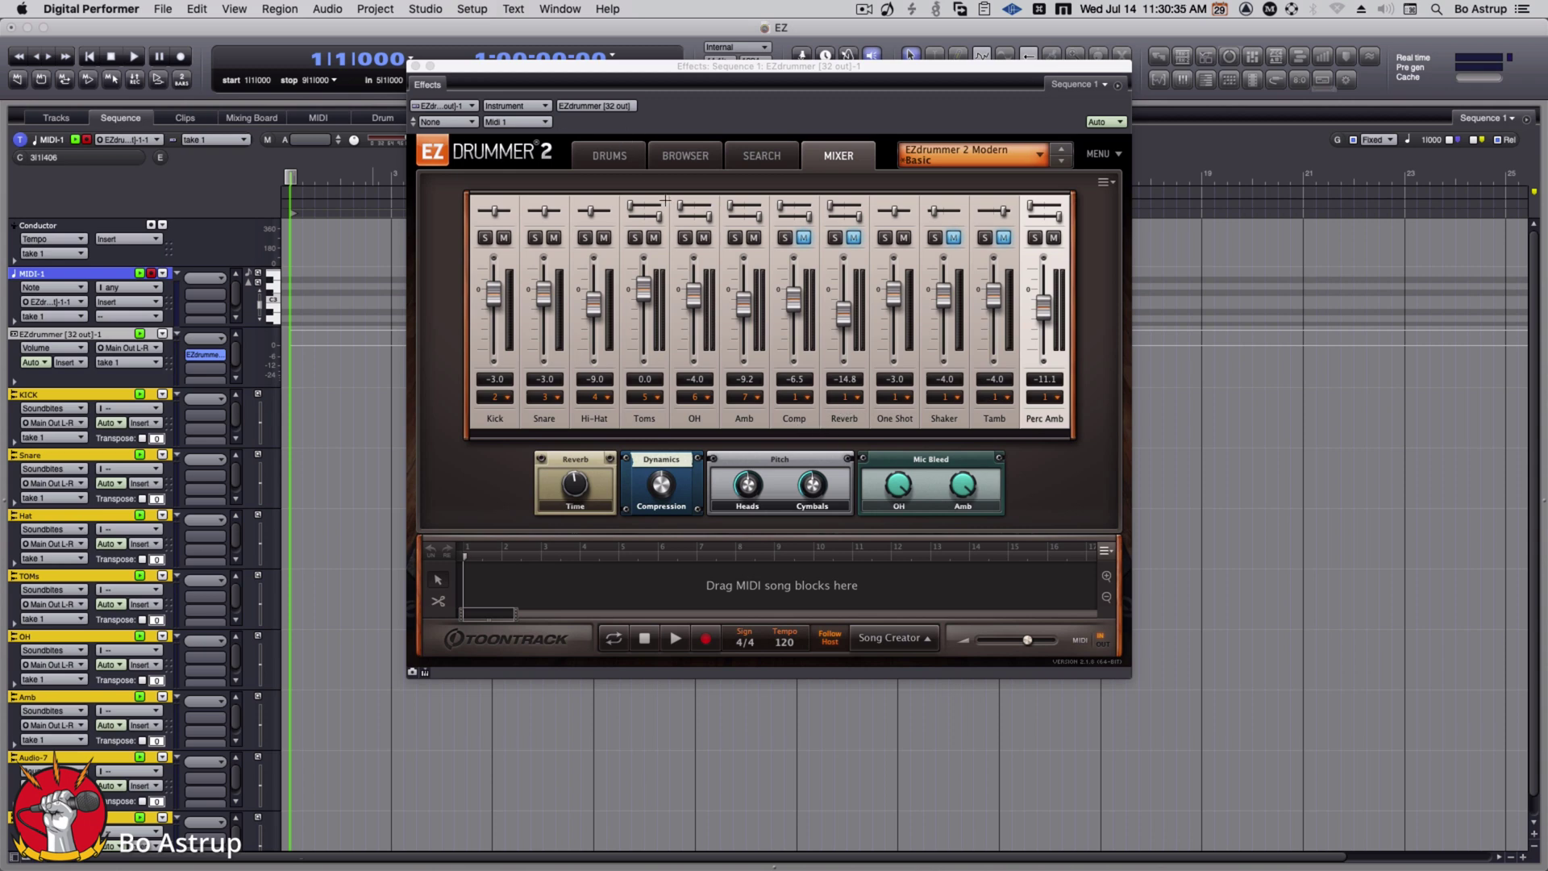
{"action": "left_click", "coordinate": [621, 156]}
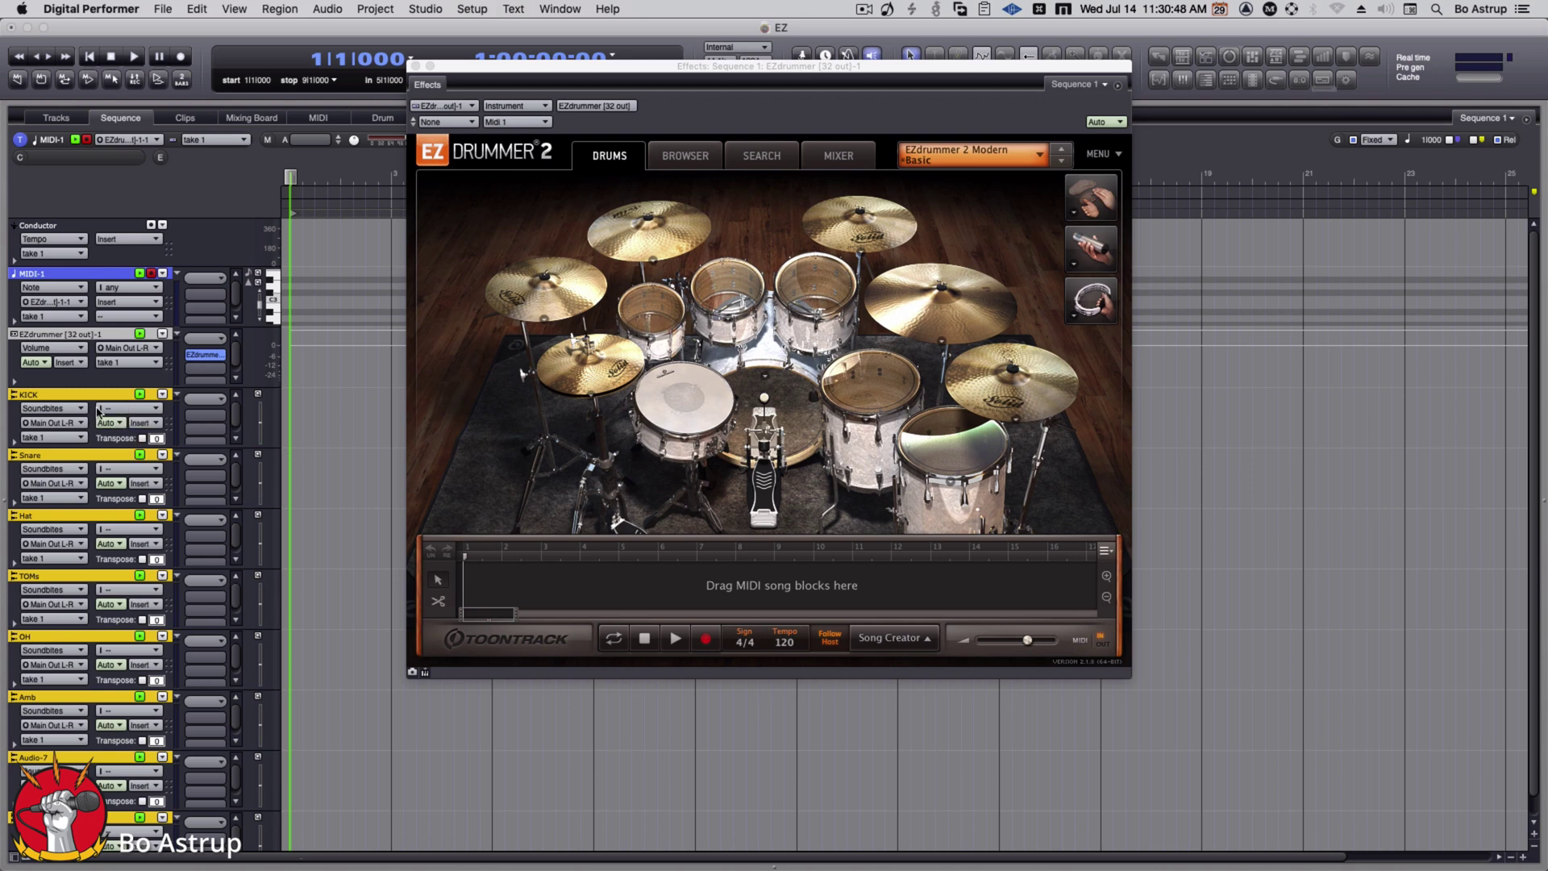
- Set KICK, Snare and Hat inputs to EZdrummer stereo bundles 3-4, 5-6 and 7-8
{"action": "left_click", "coordinate": [131, 410]}
{"action": "mouse_move", "coordinate": [149, 458]}
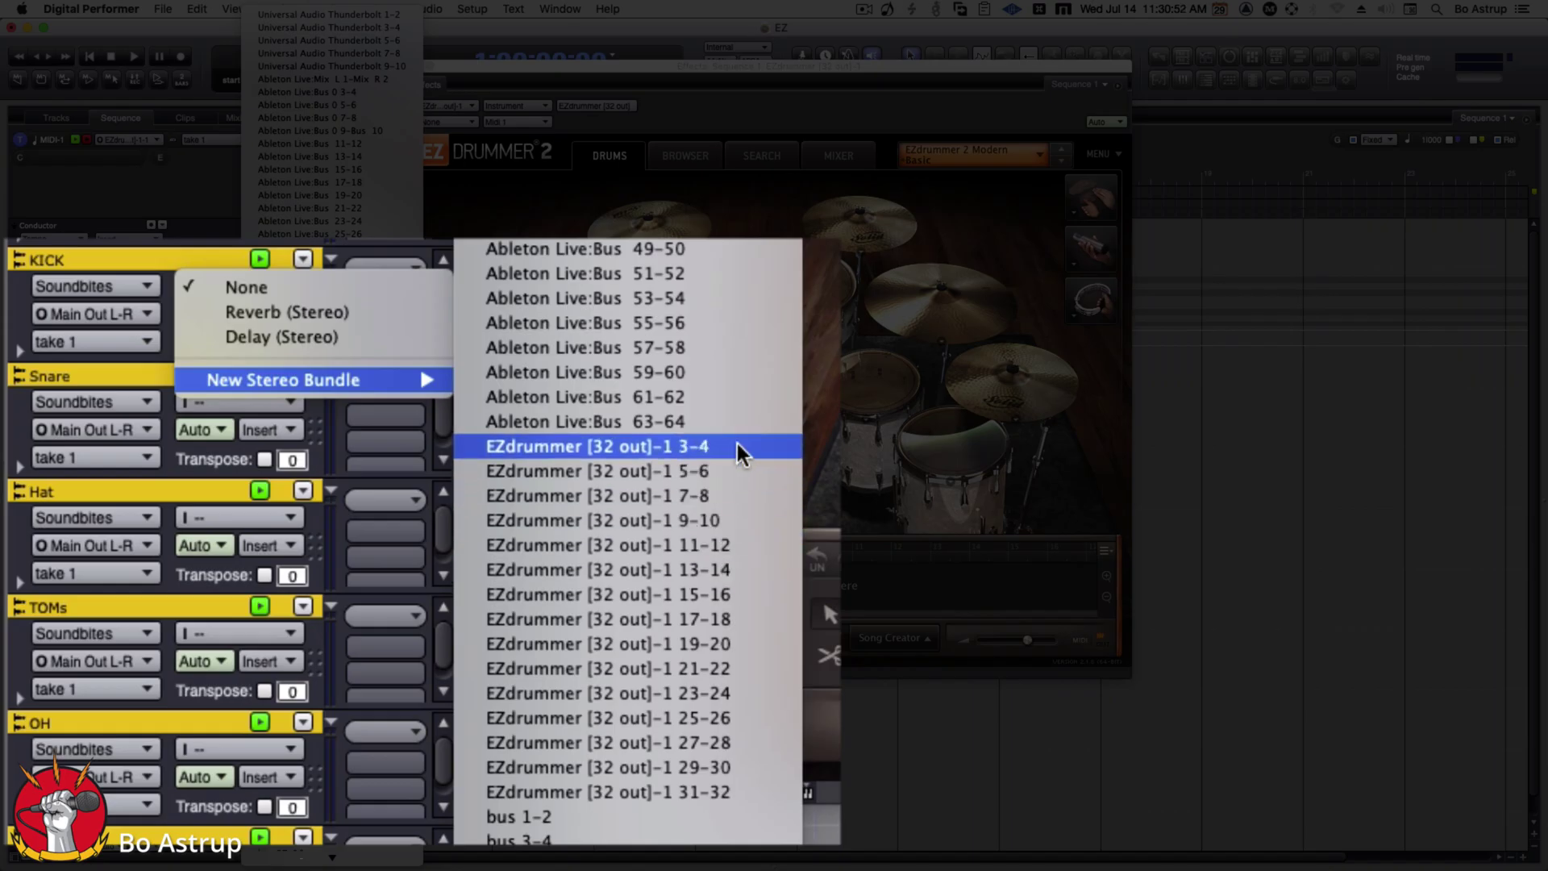
{"action": "left_click", "coordinate": [383, 492]}
{"action": "left_click", "coordinate": [241, 407]}
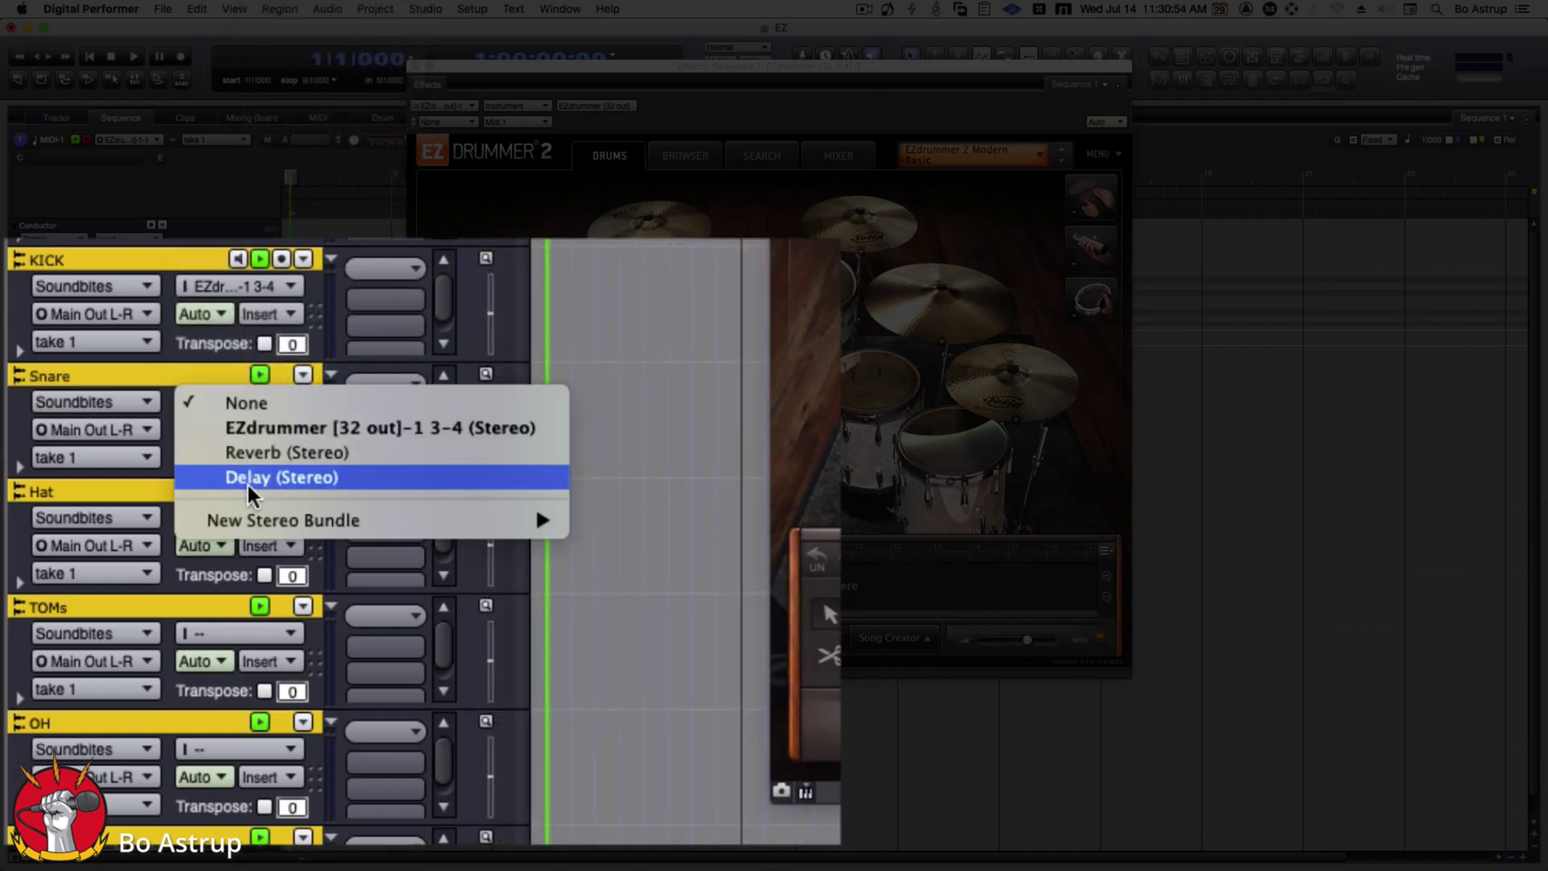
{"action": "mouse_move", "coordinate": [245, 520]}
{"action": "left_click", "coordinate": [637, 471]}
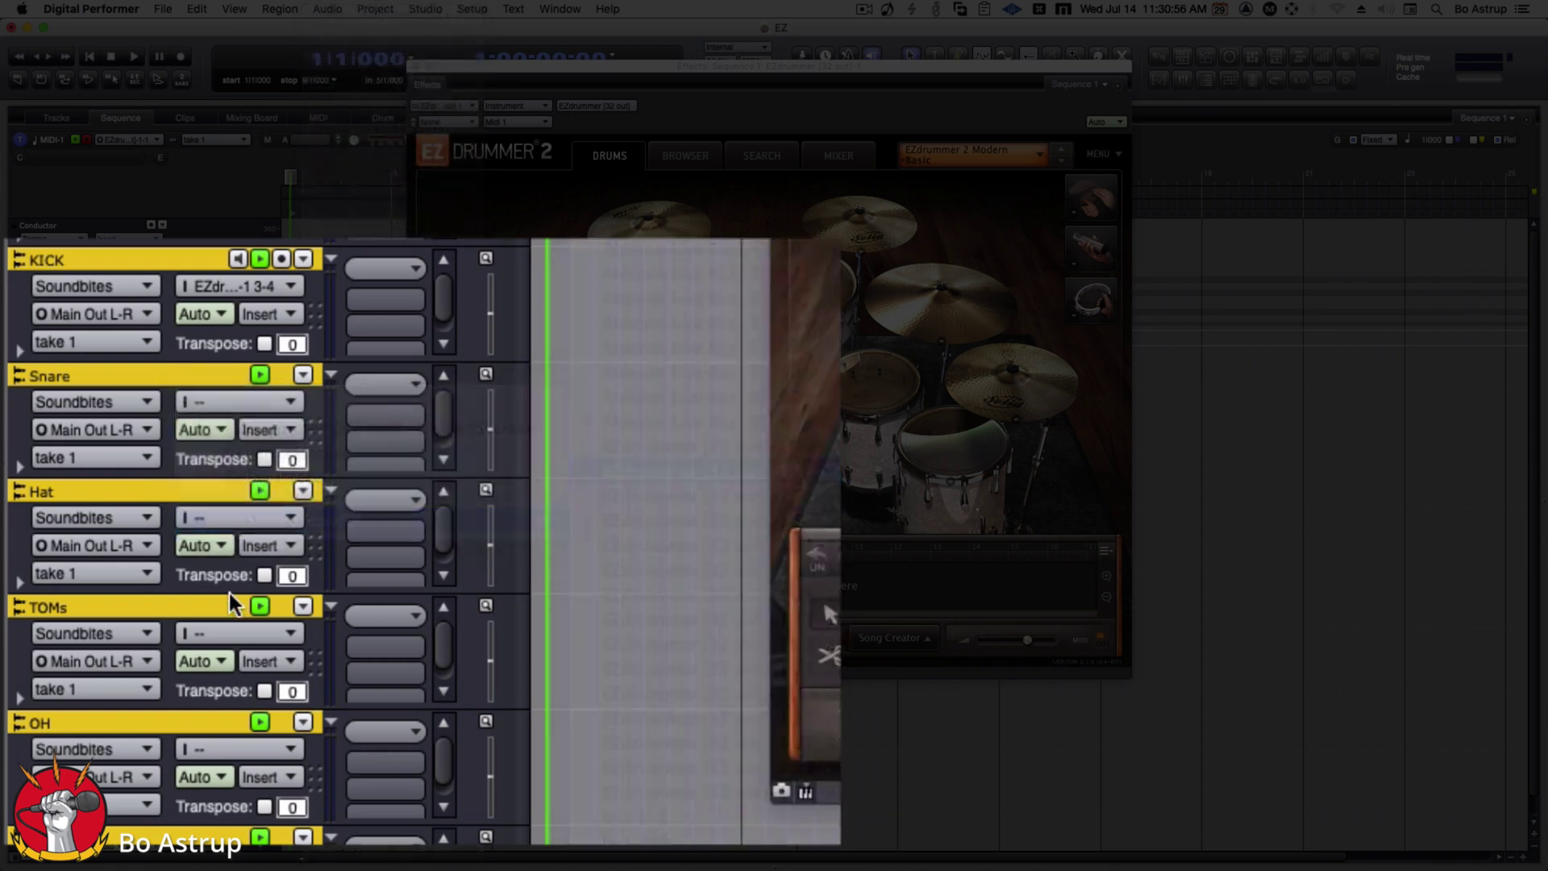
{"action": "left_click", "coordinate": [260, 526]}
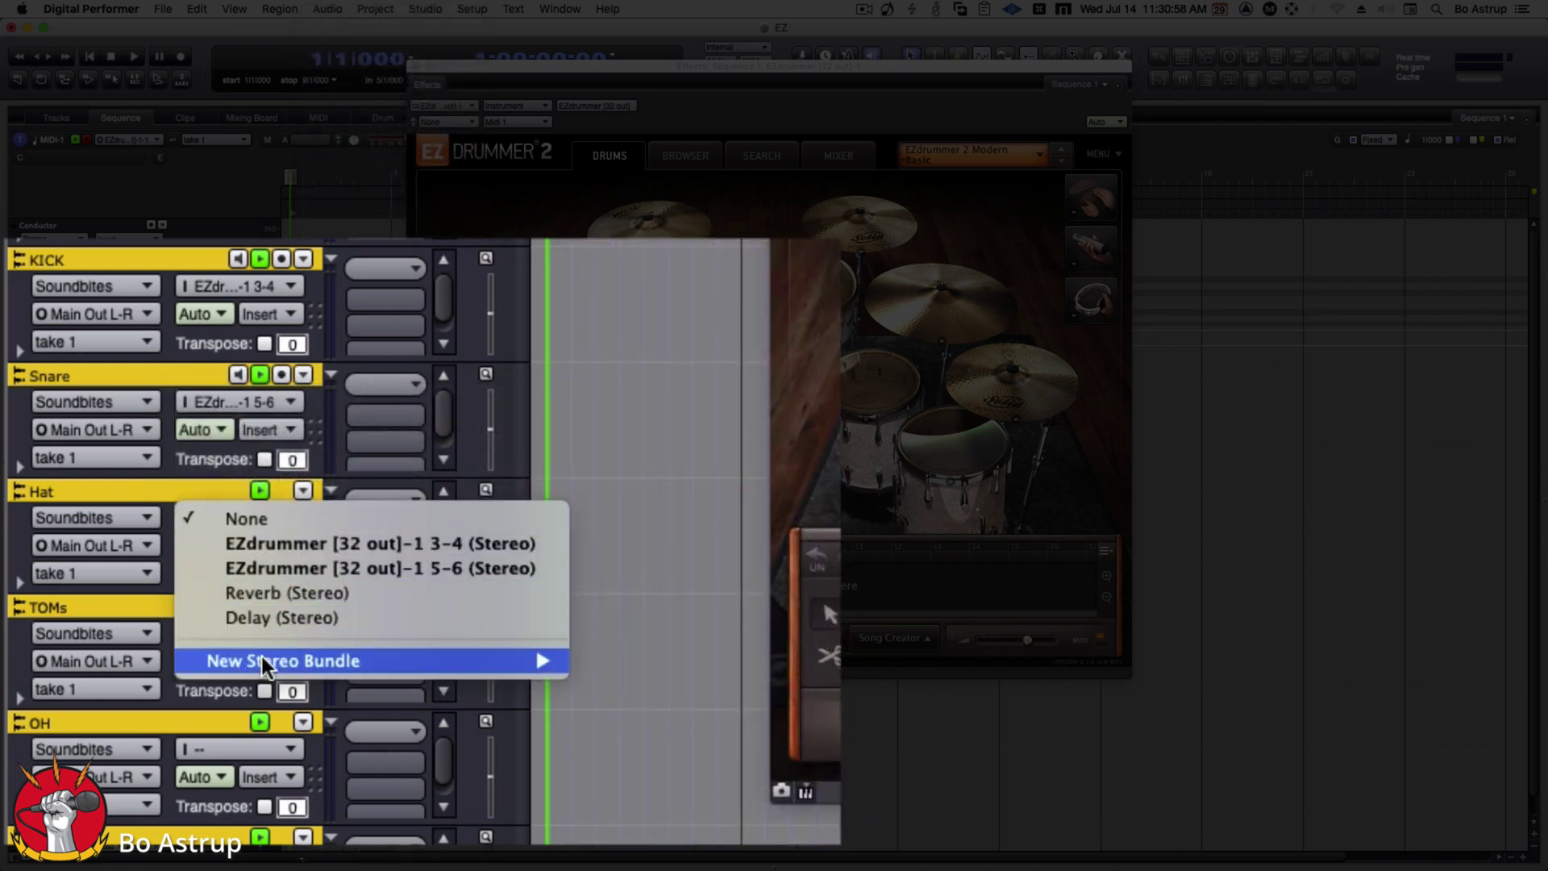
{"action": "mouse_move", "coordinate": [265, 660]}
{"action": "left_click", "coordinate": [779, 495]}
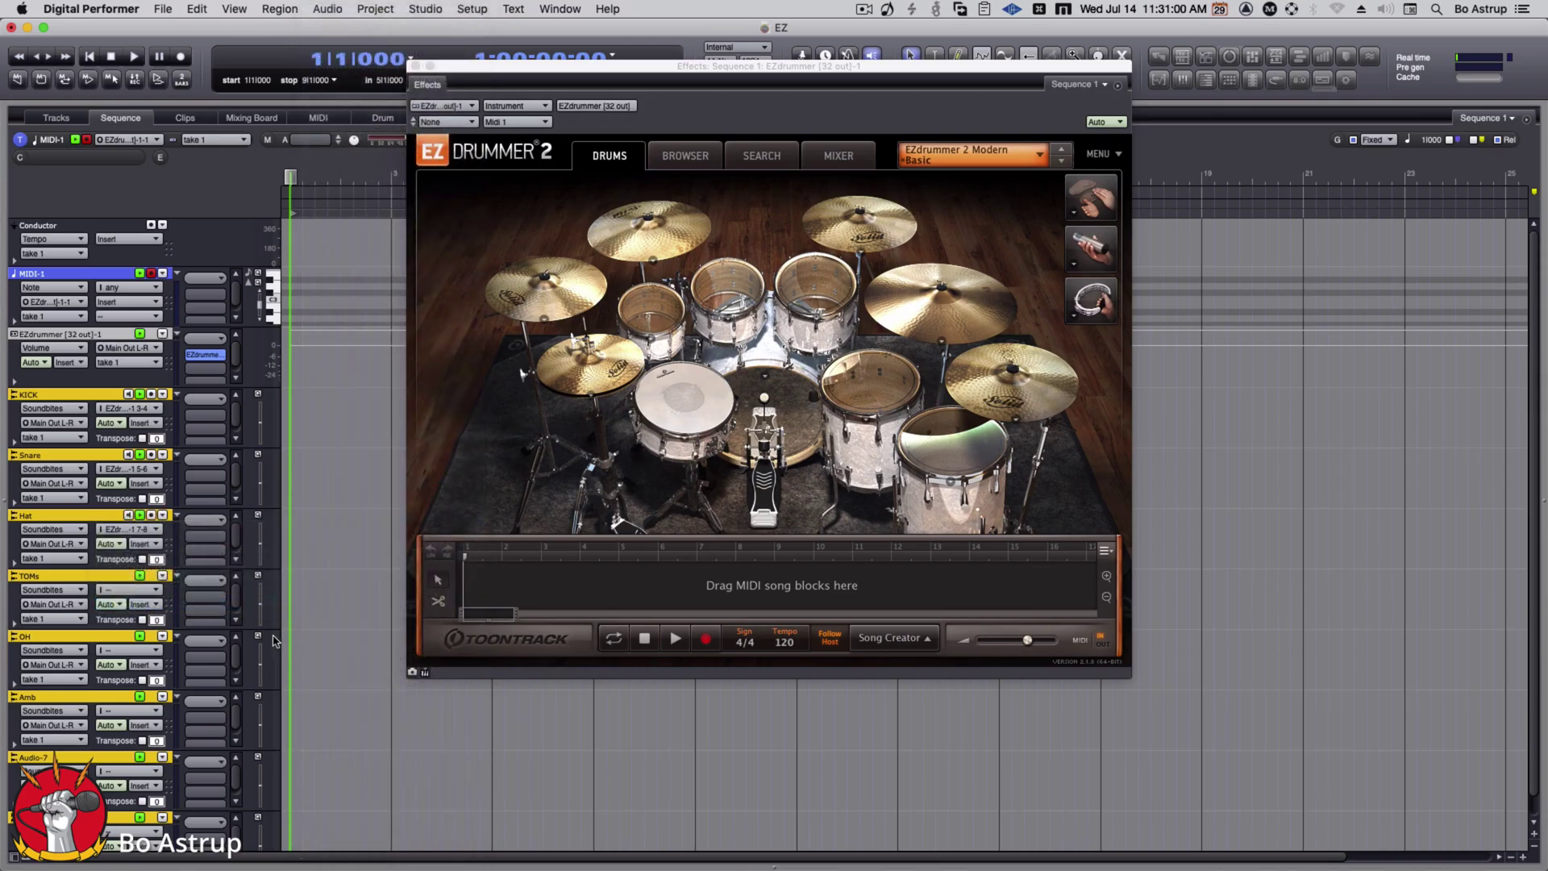
- Set TOMs, OH and Amb inputs to EZdrummer stereo bundles 9-10, 11-12 and 13-14
{"action": "left_click", "coordinate": [150, 592]}
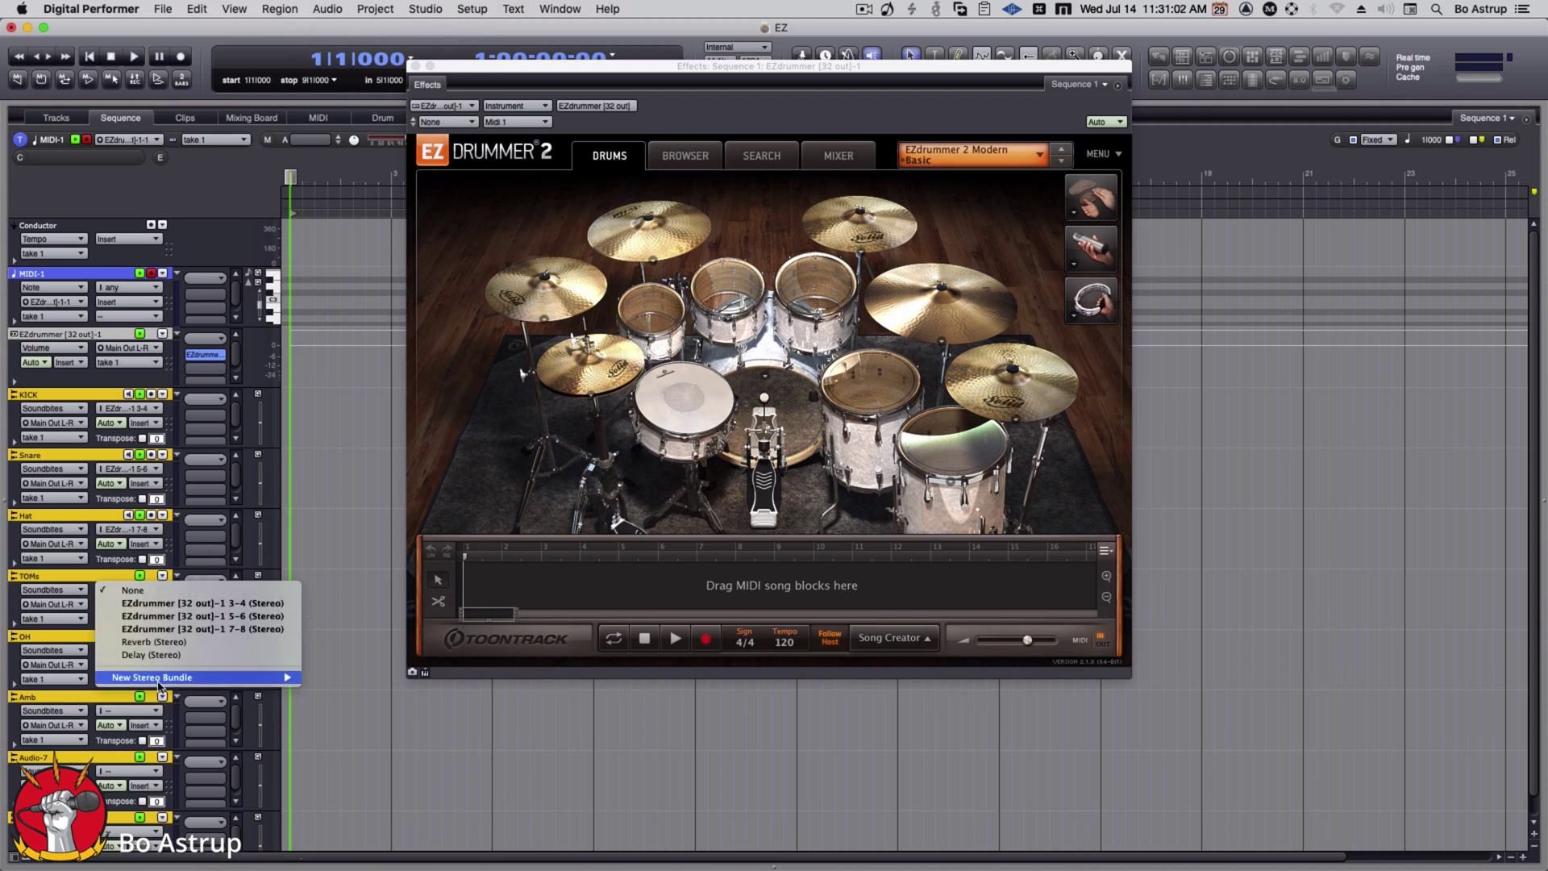
{"action": "mouse_move", "coordinate": [161, 678]}
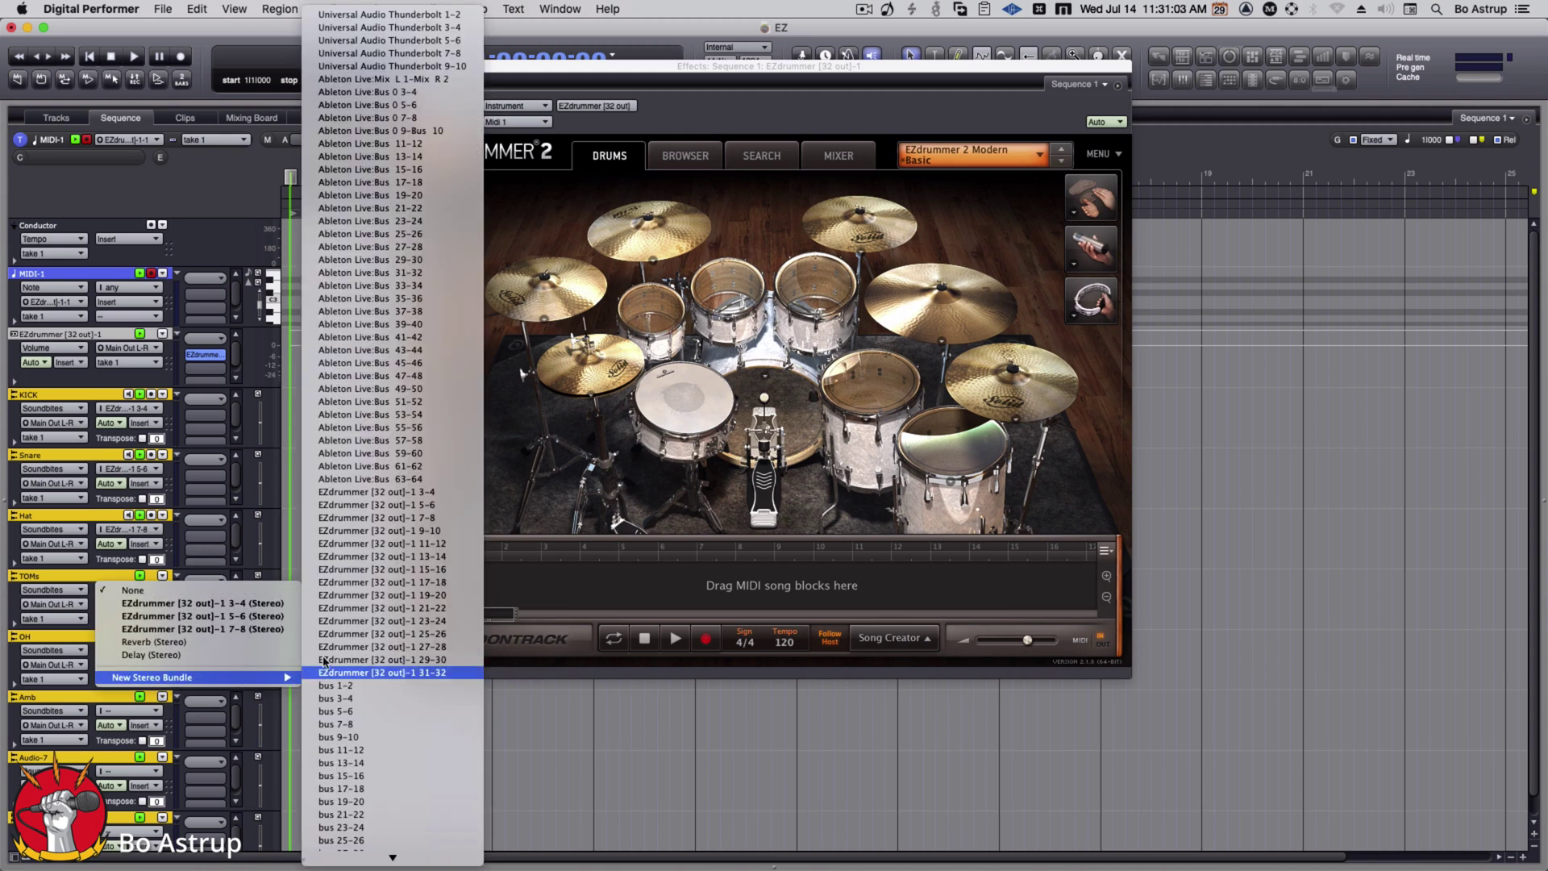
{"action": "left_click", "coordinate": [350, 531]}
{"action": "left_click", "coordinate": [127, 651]}
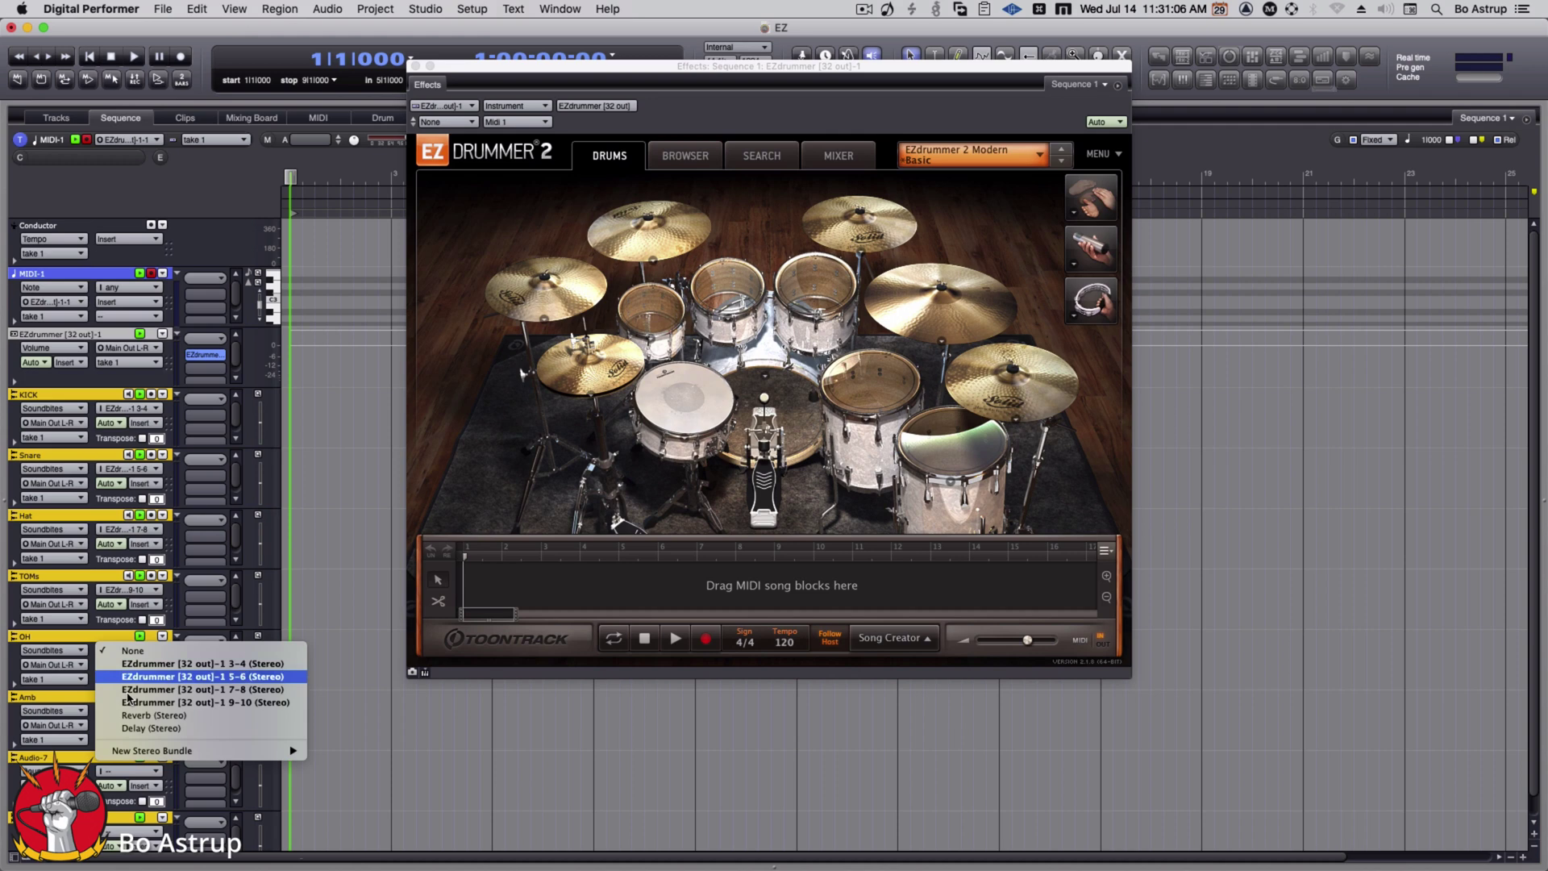
{"action": "mouse_move", "coordinate": [133, 752]}
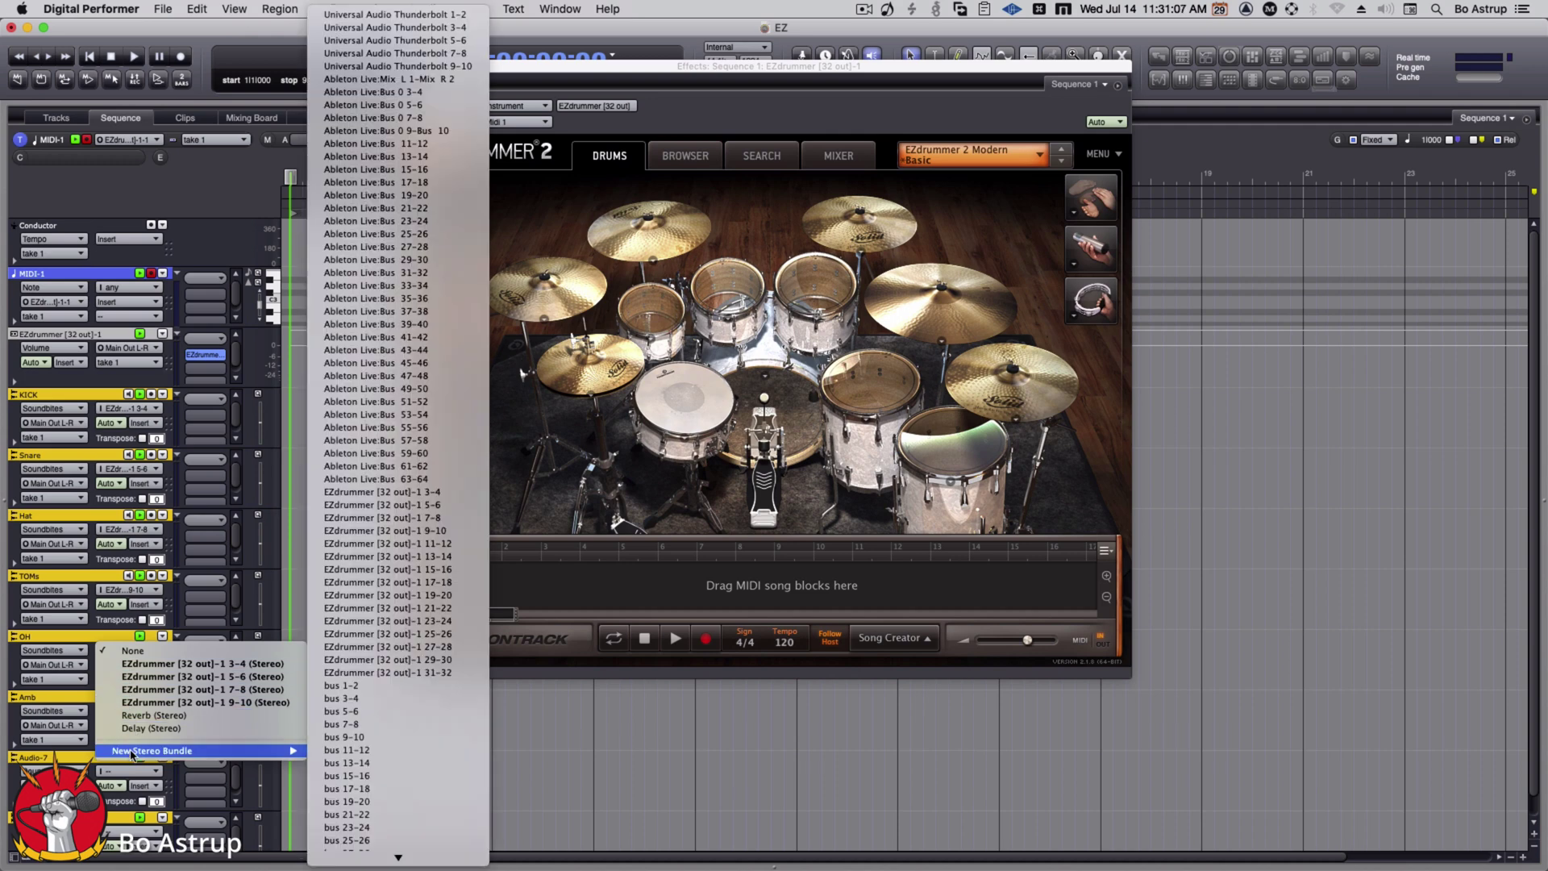
{"action": "left_click", "coordinate": [416, 543]}
{"action": "left_click", "coordinate": [129, 711]}
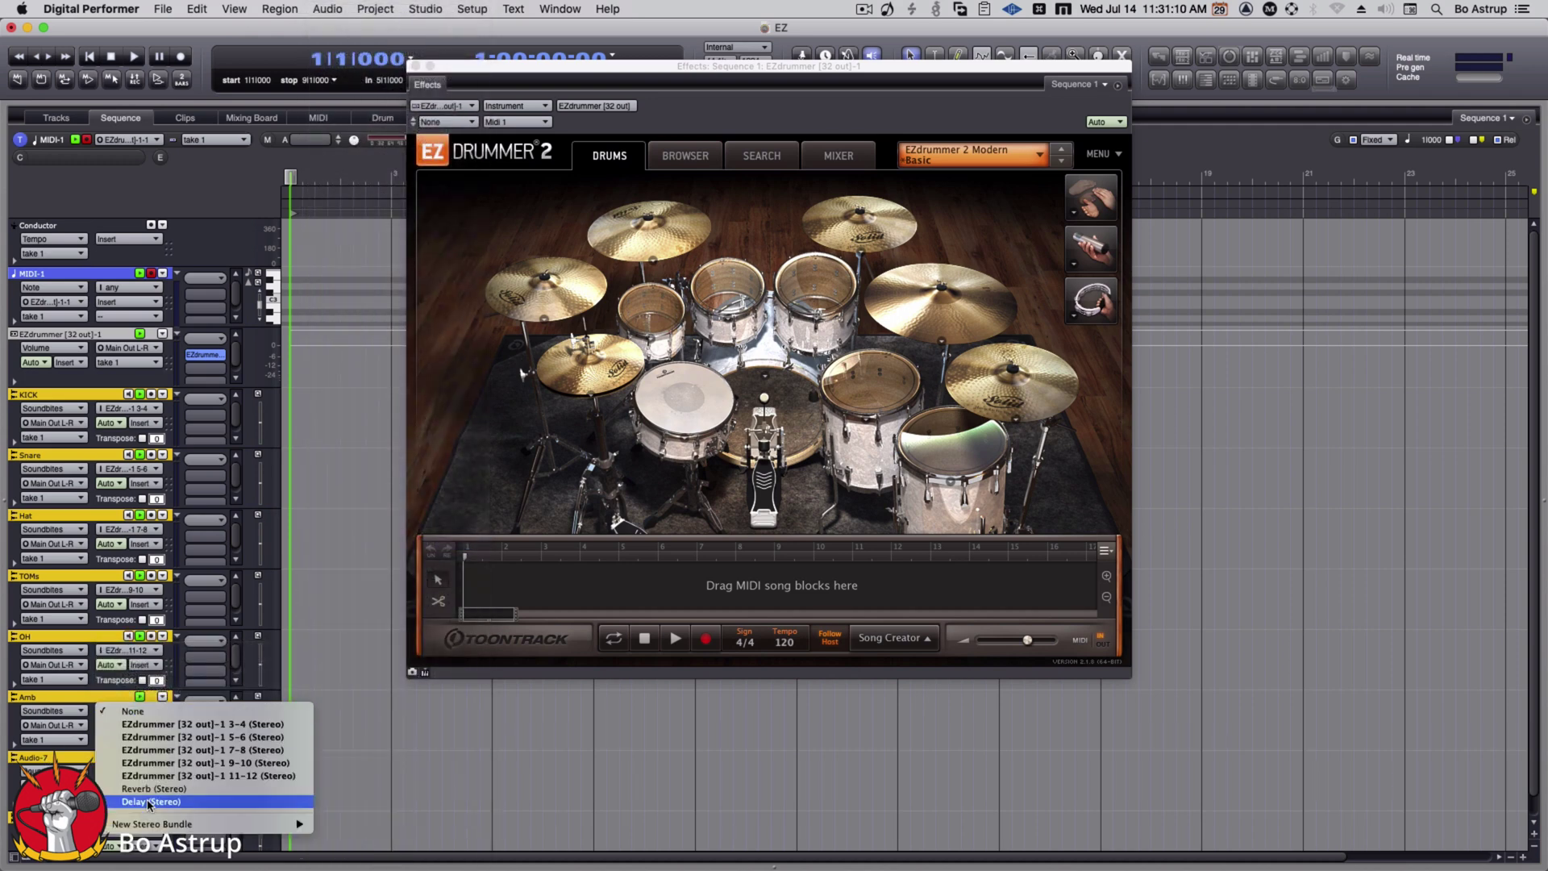
{"action": "mouse_move", "coordinate": [154, 824]}
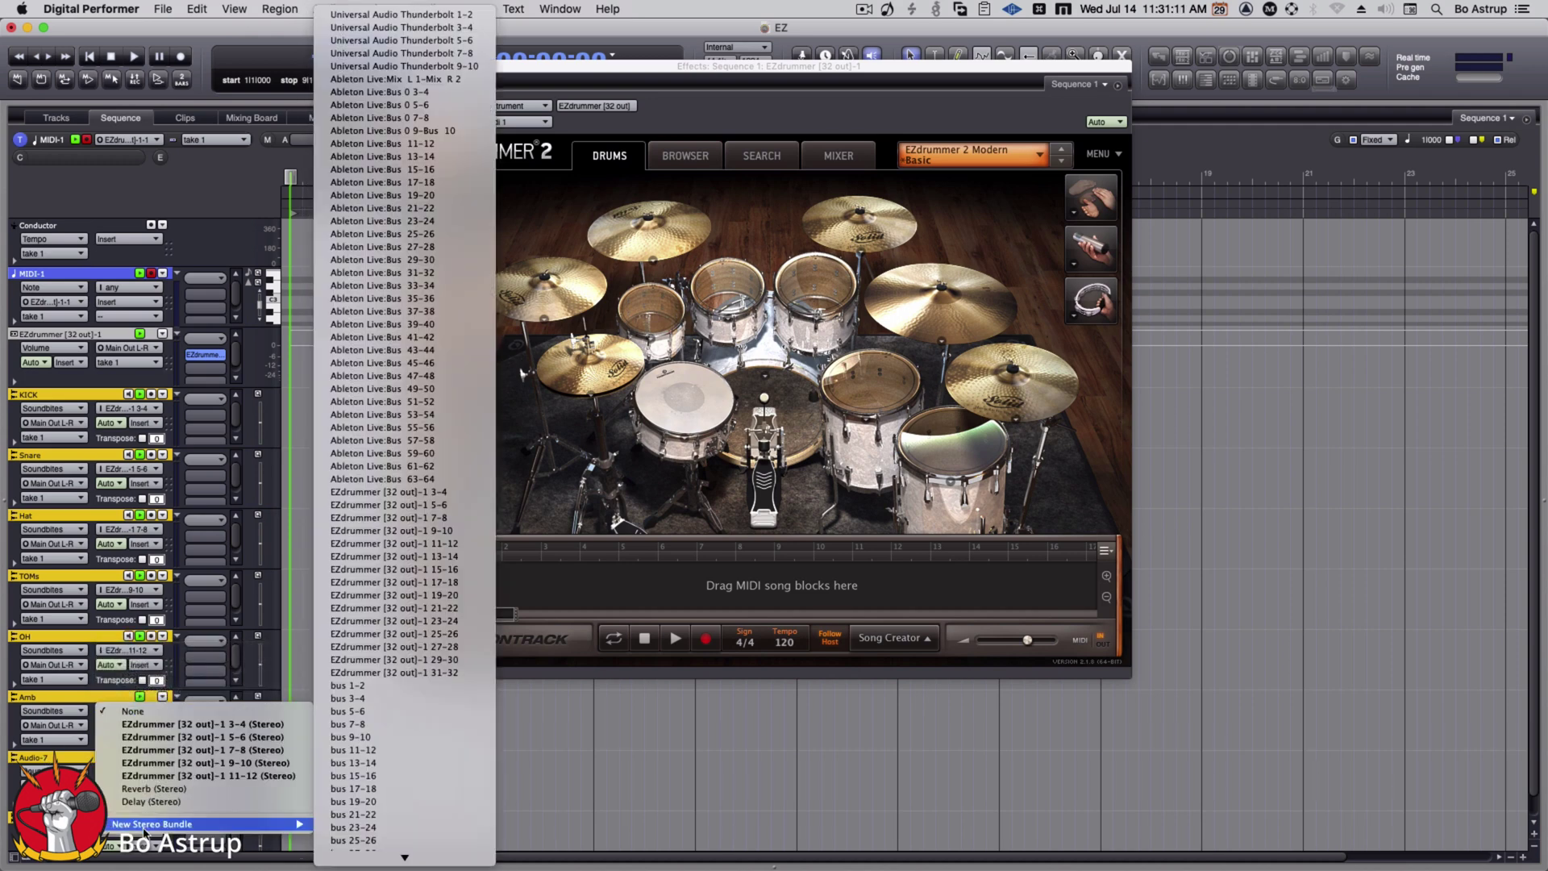
{"action": "left_click", "coordinate": [467, 556]}
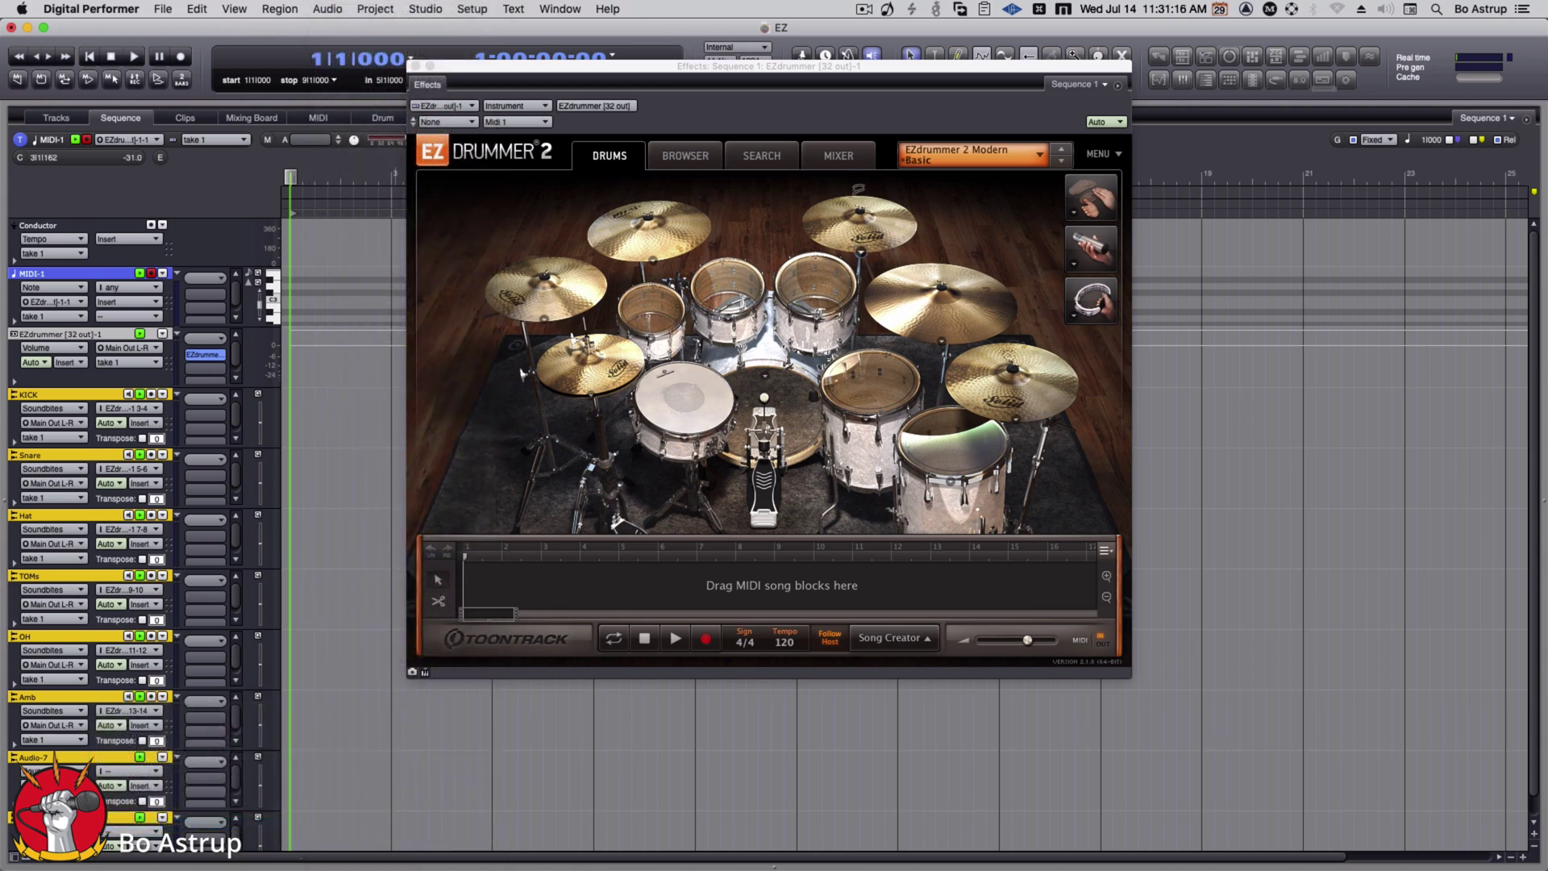
{"action": "left_click", "coordinate": [849, 156]}
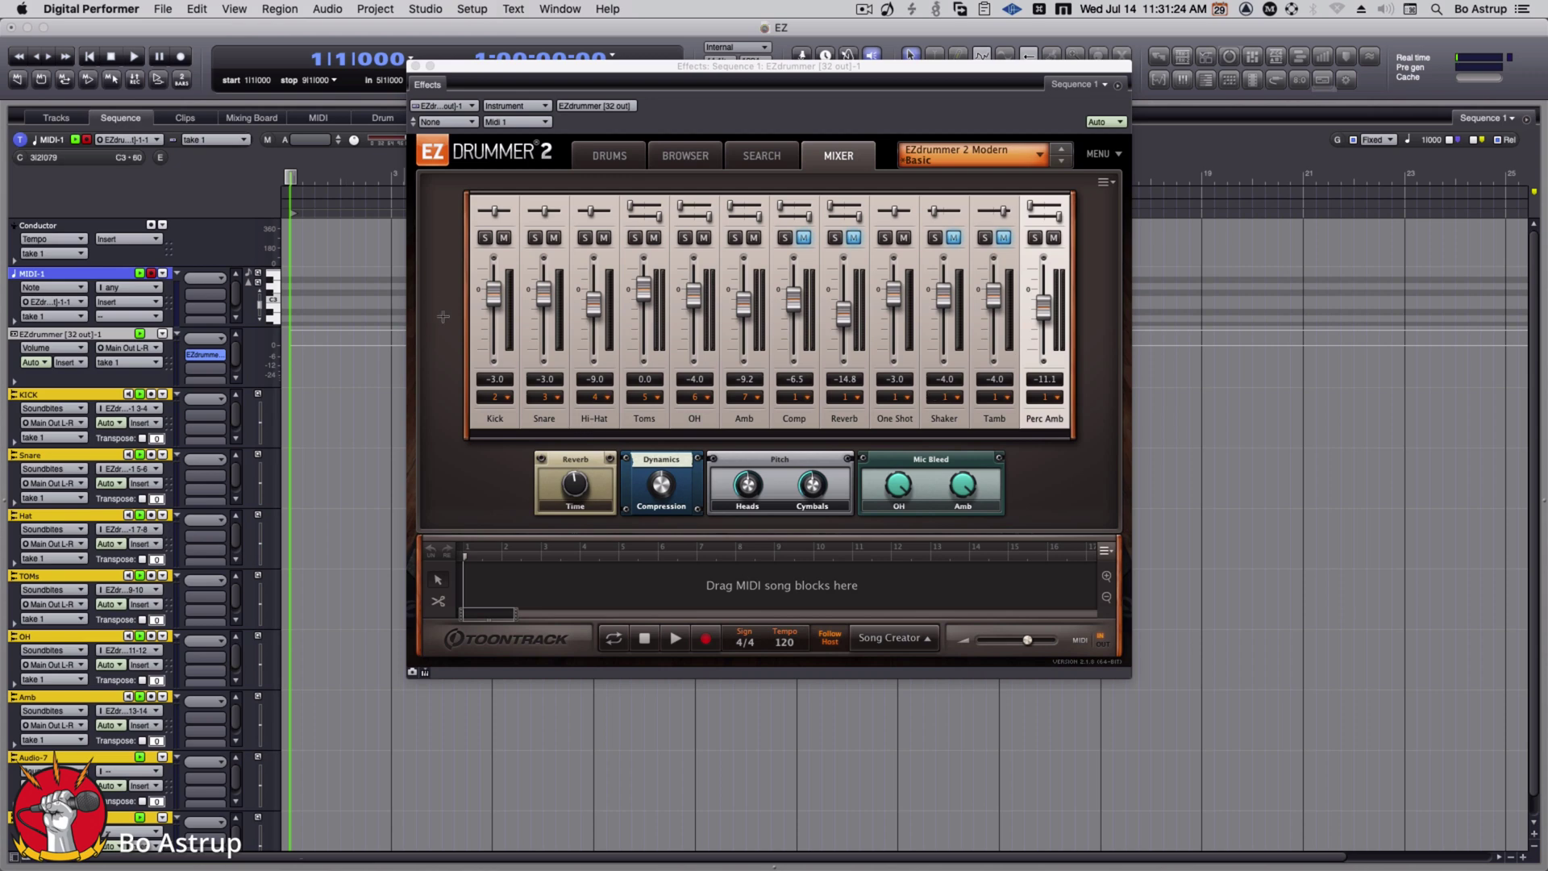
{"action": "left_click", "coordinate": [615, 155]}
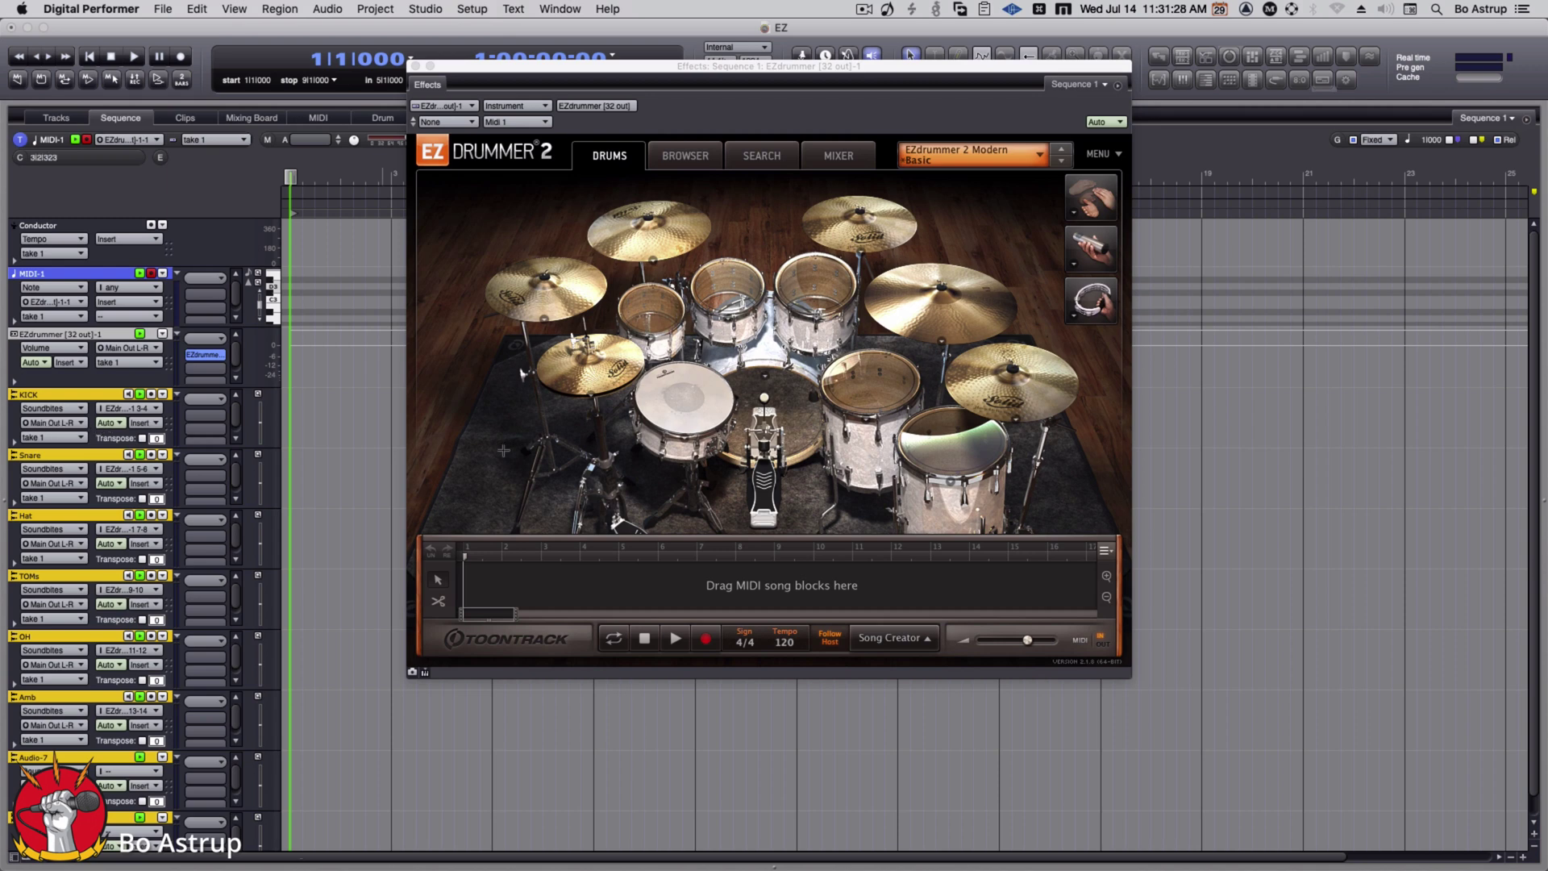
{"action": "mouse_move", "coordinate": [754, 480]}
{"action": "left_click", "coordinate": [766, 477]}
{"action": "left_click", "coordinate": [763, 436]}
{"action": "left_click", "coordinate": [843, 148]}
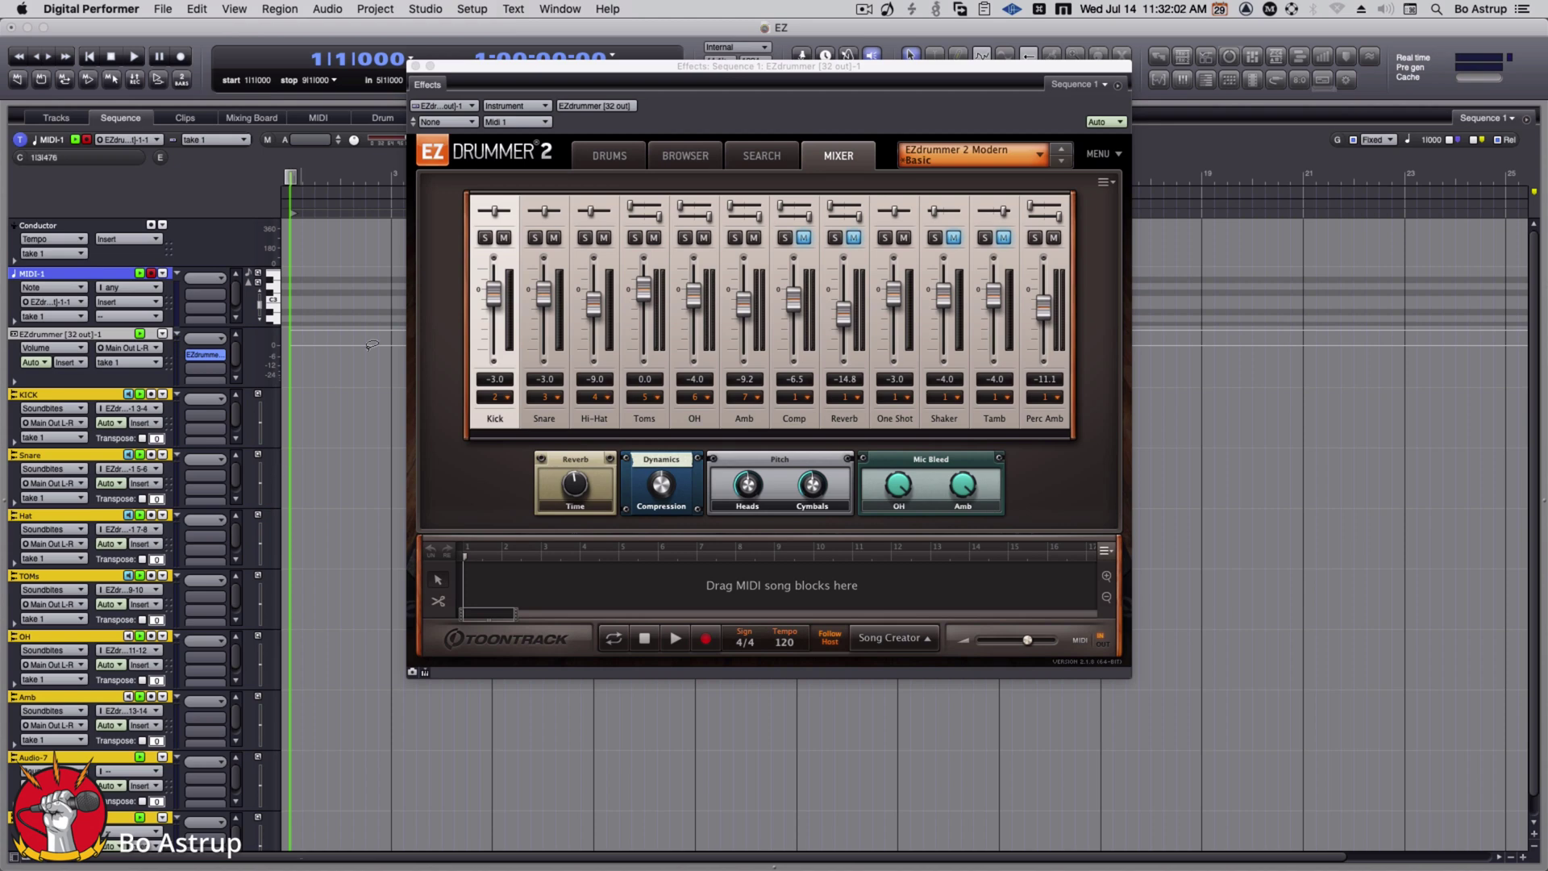
{"action": "left_click", "coordinate": [603, 158]}
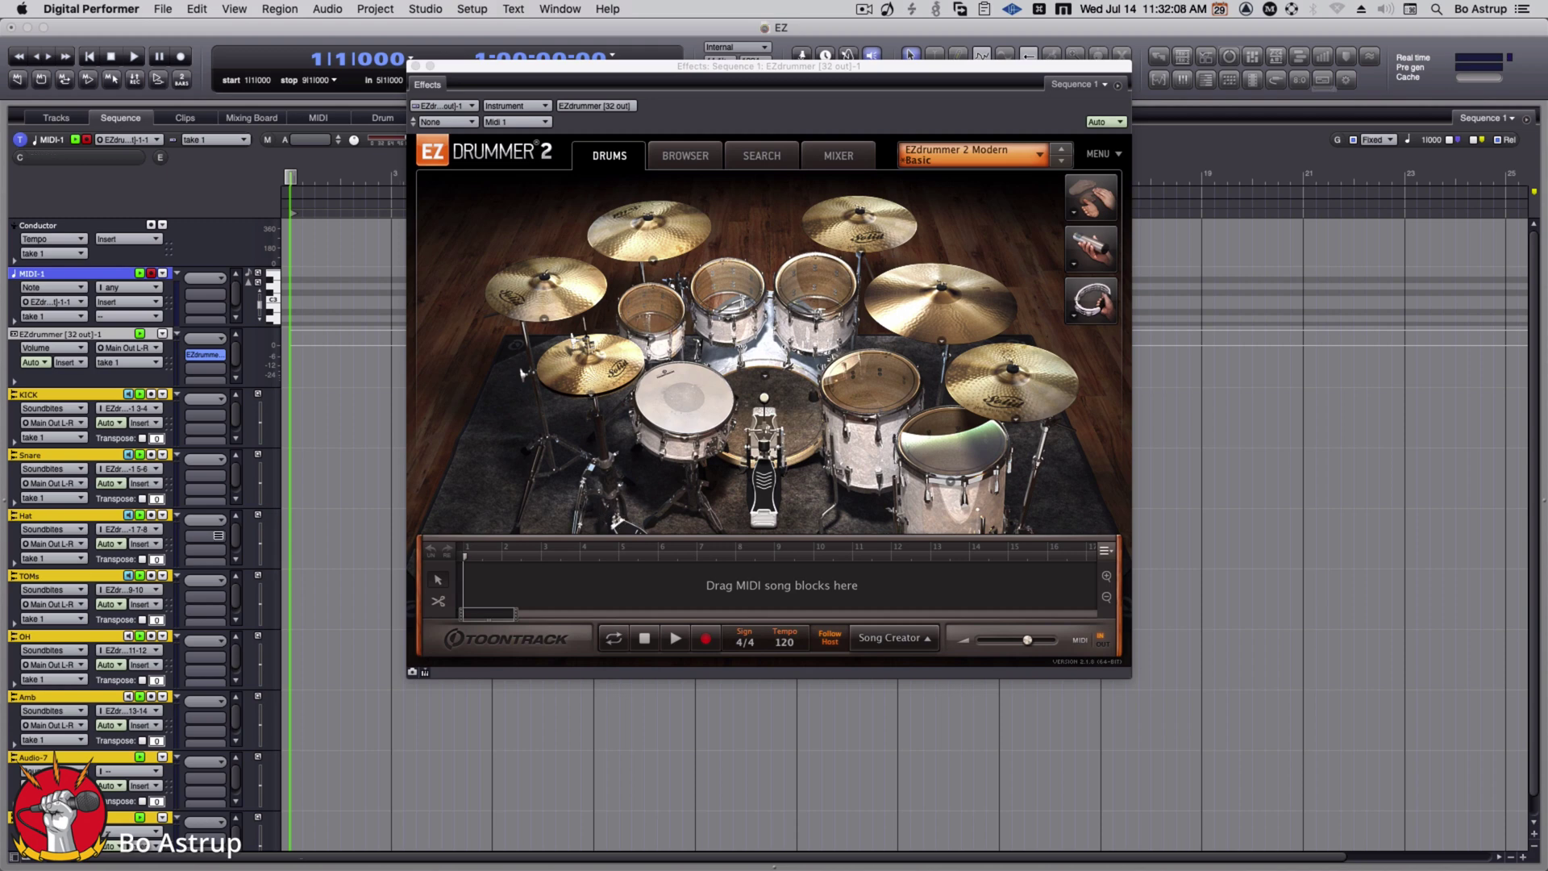
{"action": "left_click", "coordinate": [617, 369]}
{"action": "left_click", "coordinate": [728, 318]}
{"action": "left_click", "coordinate": [865, 418]}
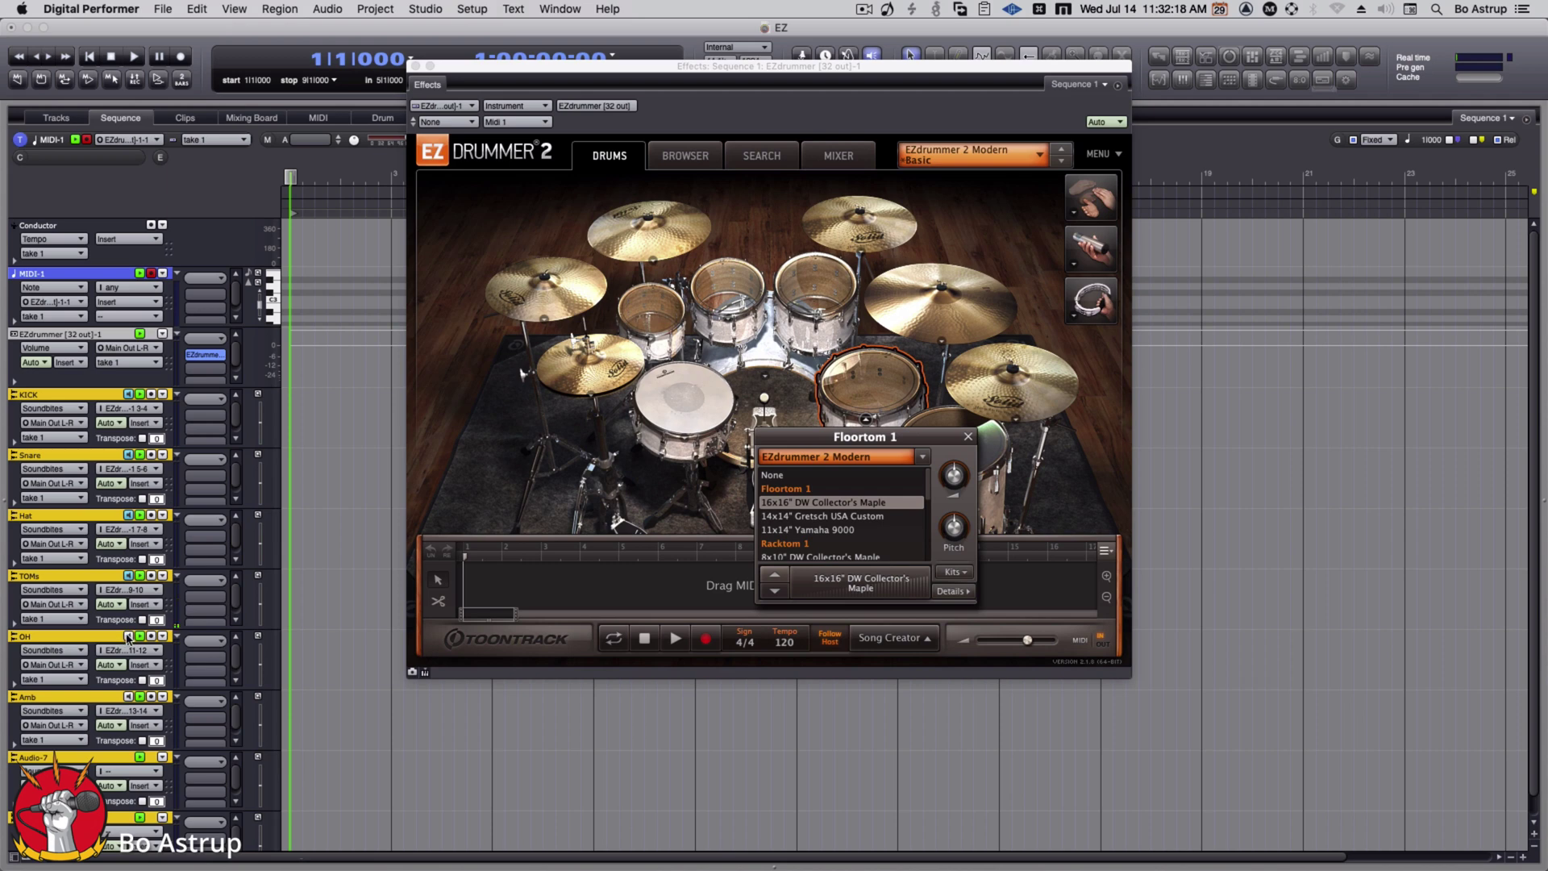
{"action": "left_click", "coordinate": [667, 240]}
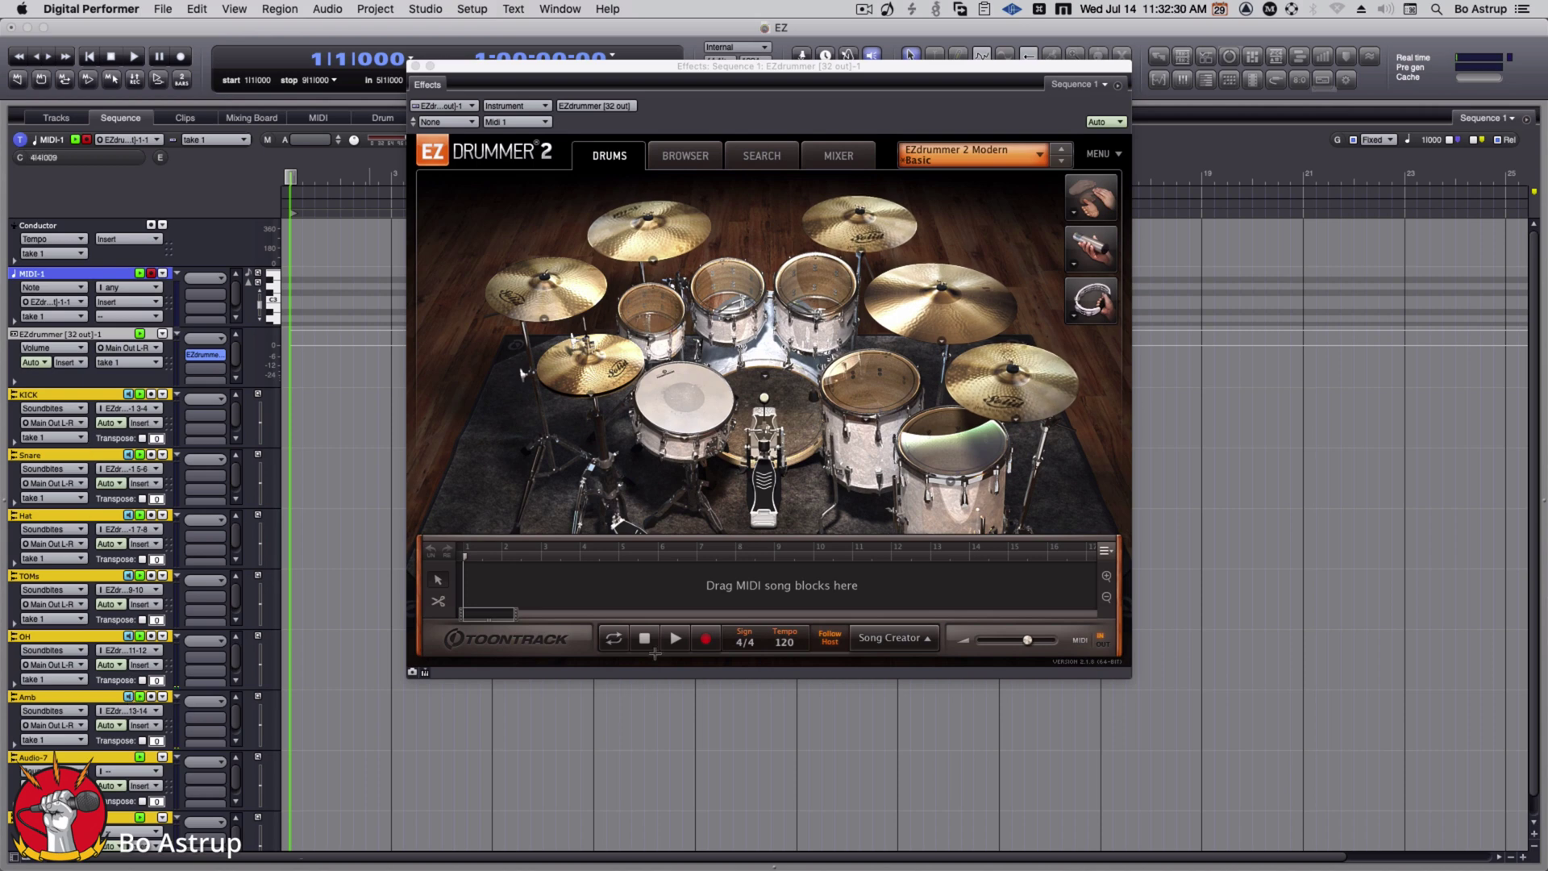
- Place AOR Ballad Grooves Backhold Verse Variations 01 and 02 at bars 1 and 5 of the song track
{"action": "left_click", "coordinate": [687, 156]}
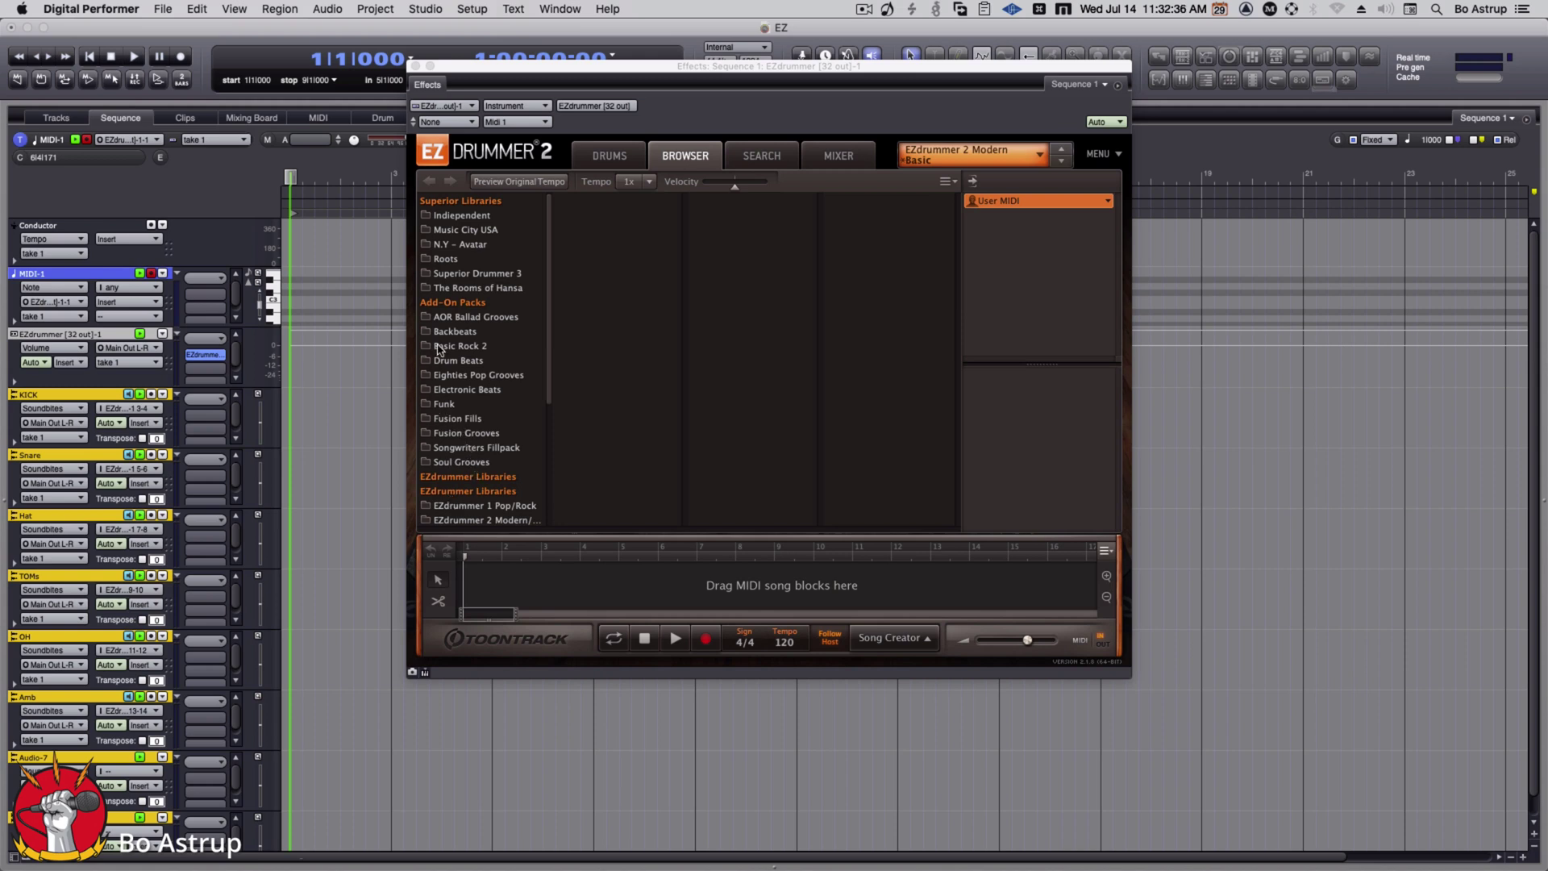
{"action": "left_click", "coordinate": [446, 319]}
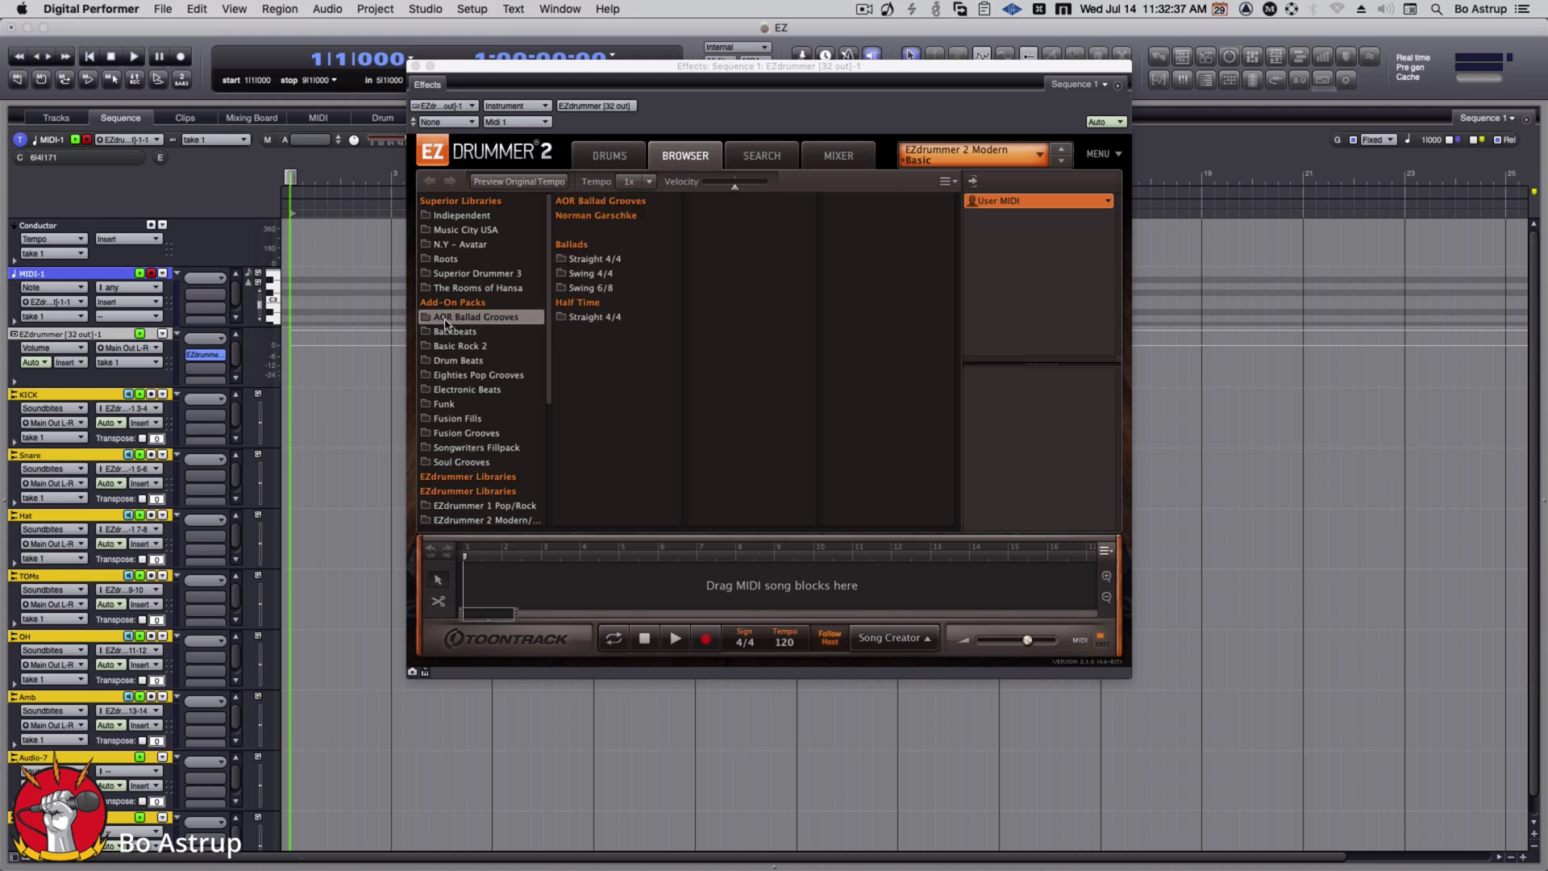
{"action": "left_click", "coordinate": [586, 260]}
{"action": "left_click", "coordinate": [724, 231]}
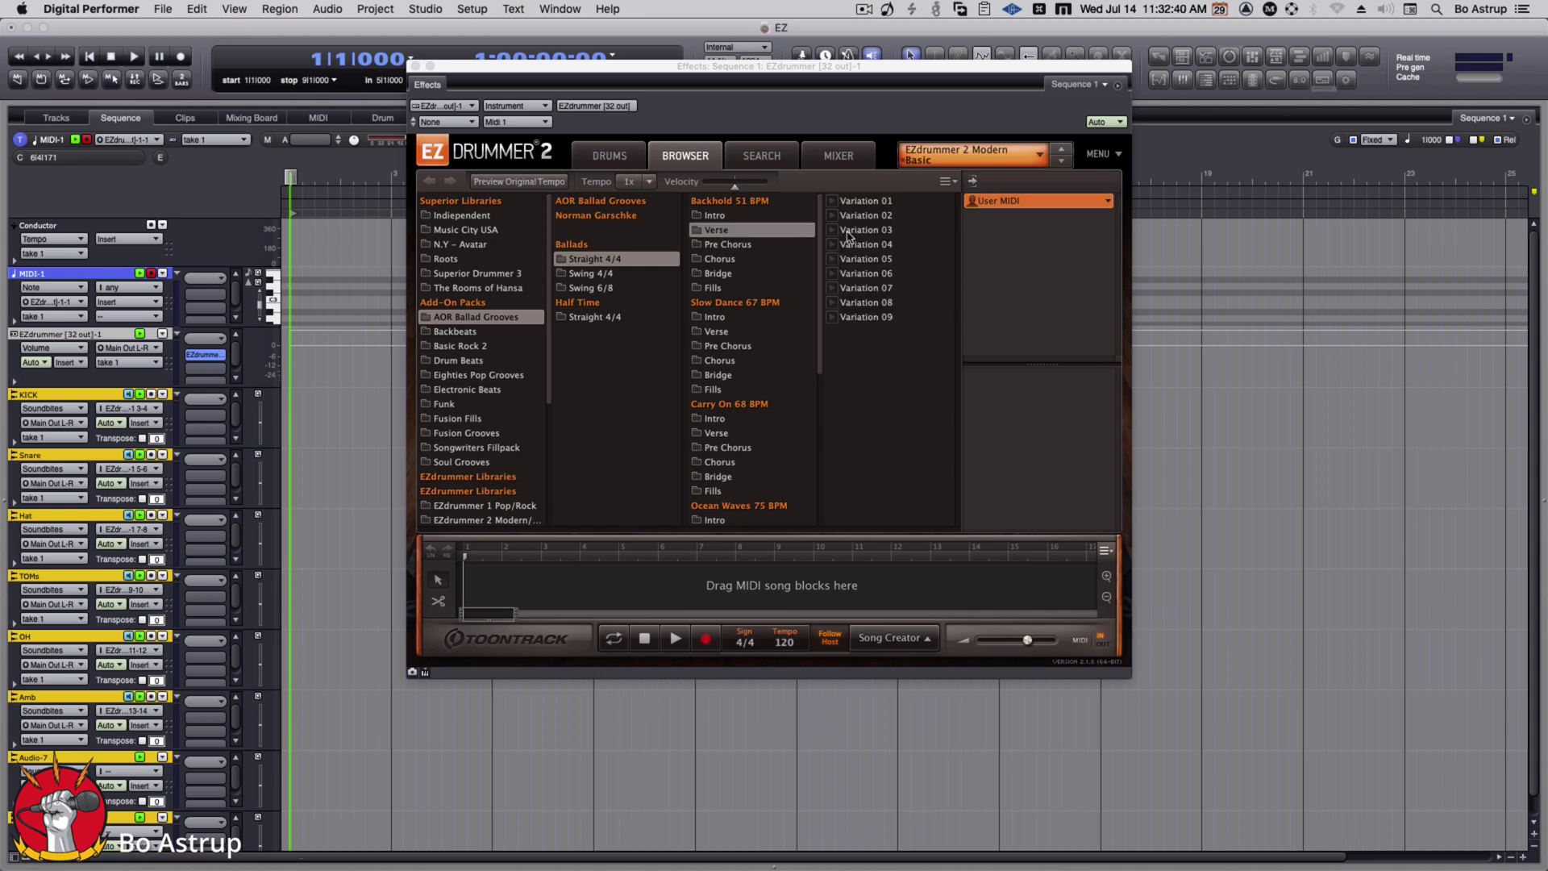
{"action": "left_click_drag", "start_coordinate": [843, 207], "coordinate": [467, 577]}
{"action": "left_click_drag", "start_coordinate": [871, 215], "coordinate": [639, 565]}
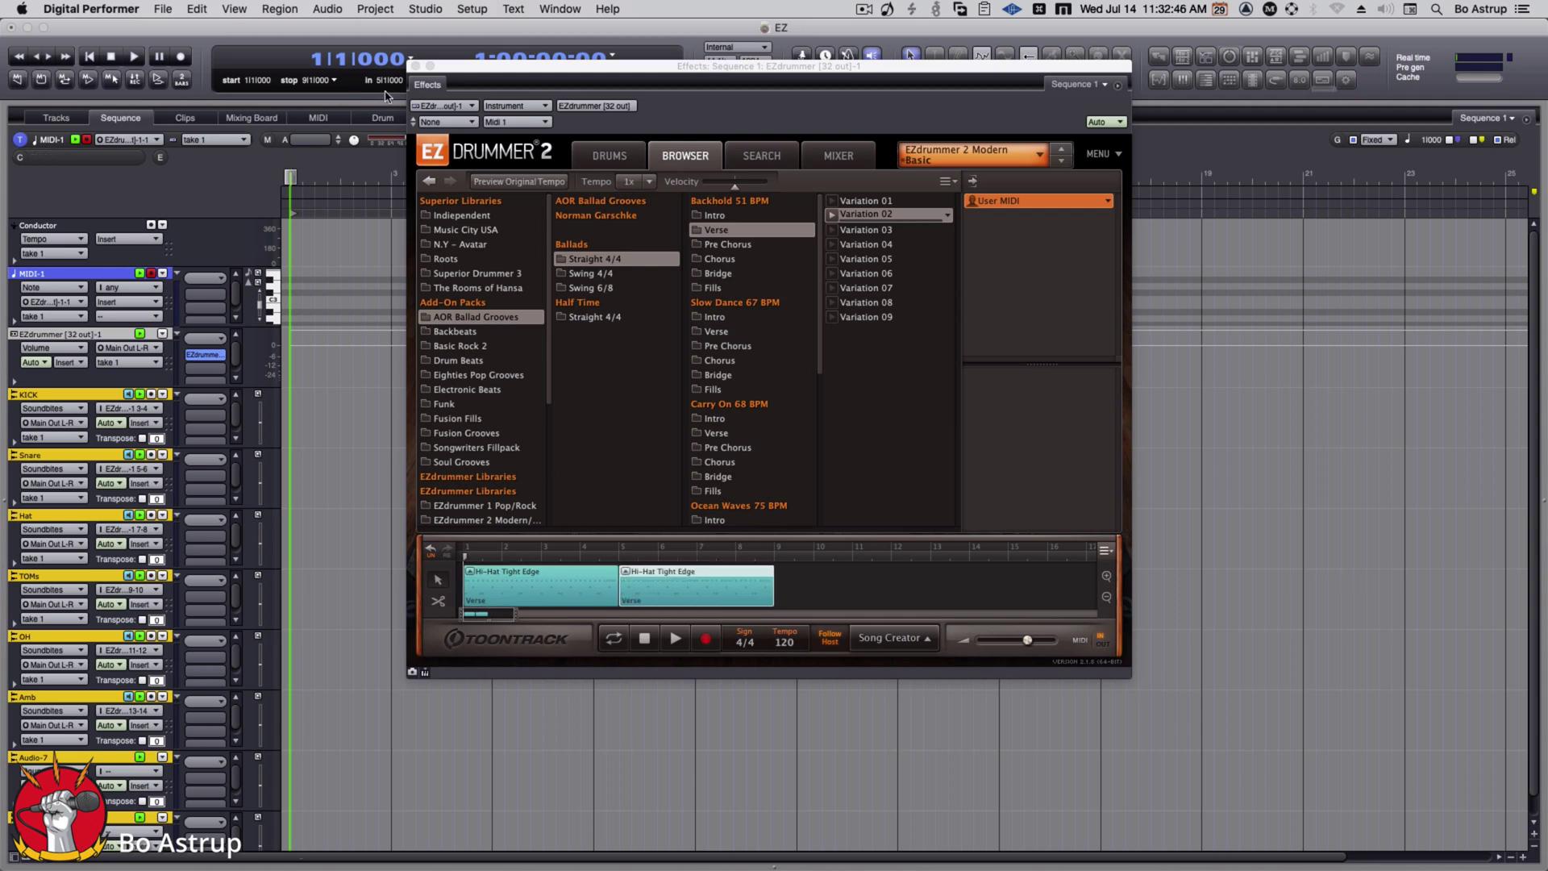
{"action": "left_click_drag", "start_coordinate": [533, 79], "coordinate": [886, 121]}
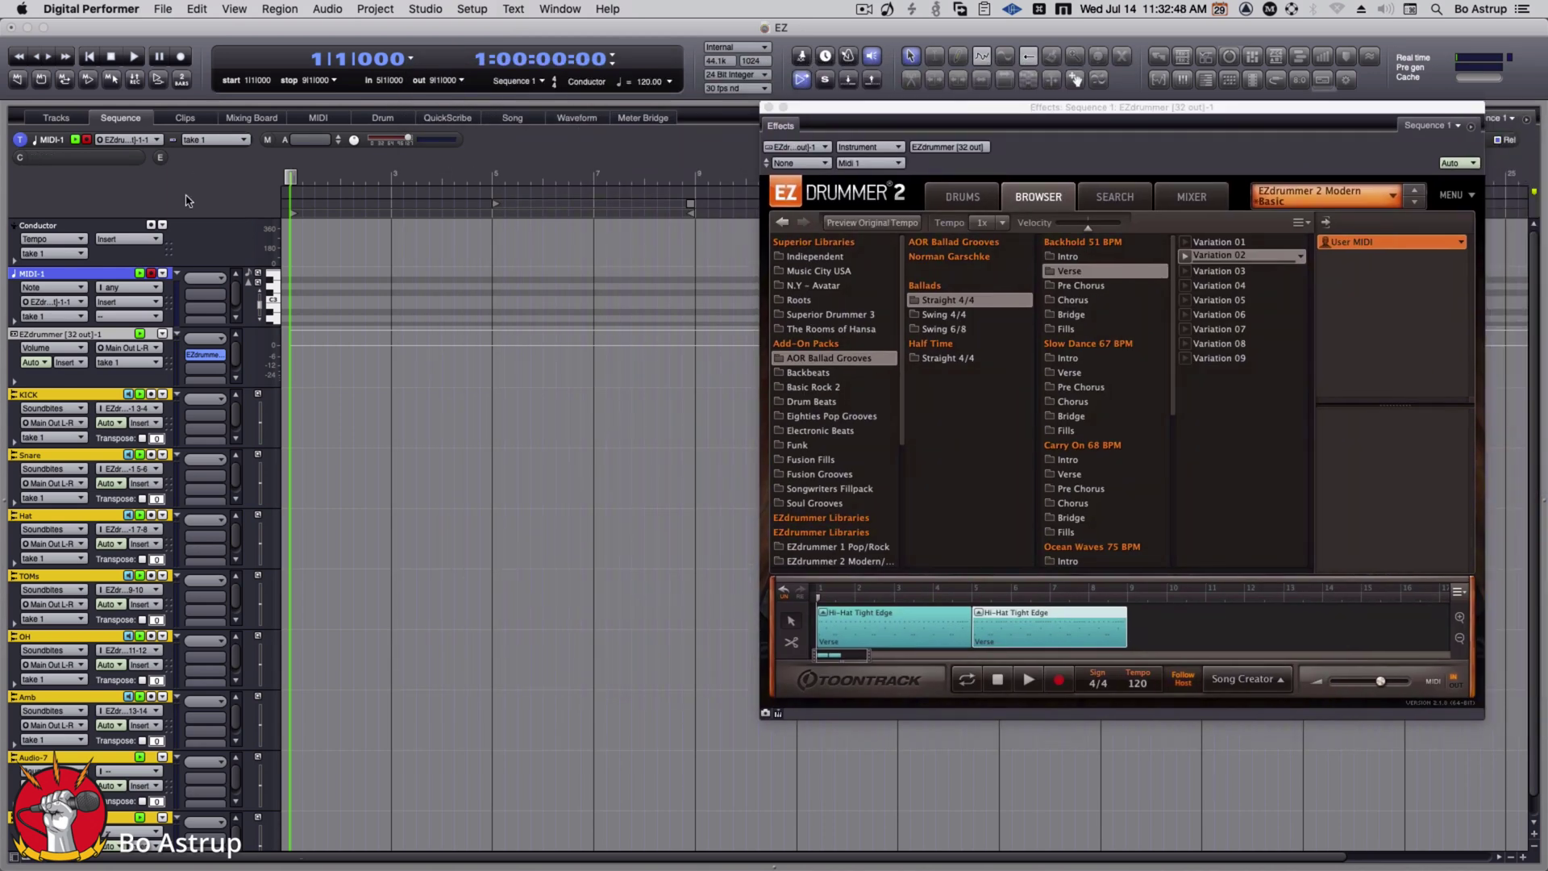
- Arm the drum tracks and record the EZdrummer groove through bar 9, then stop
{"action": "left_click", "coordinate": [151, 395]}
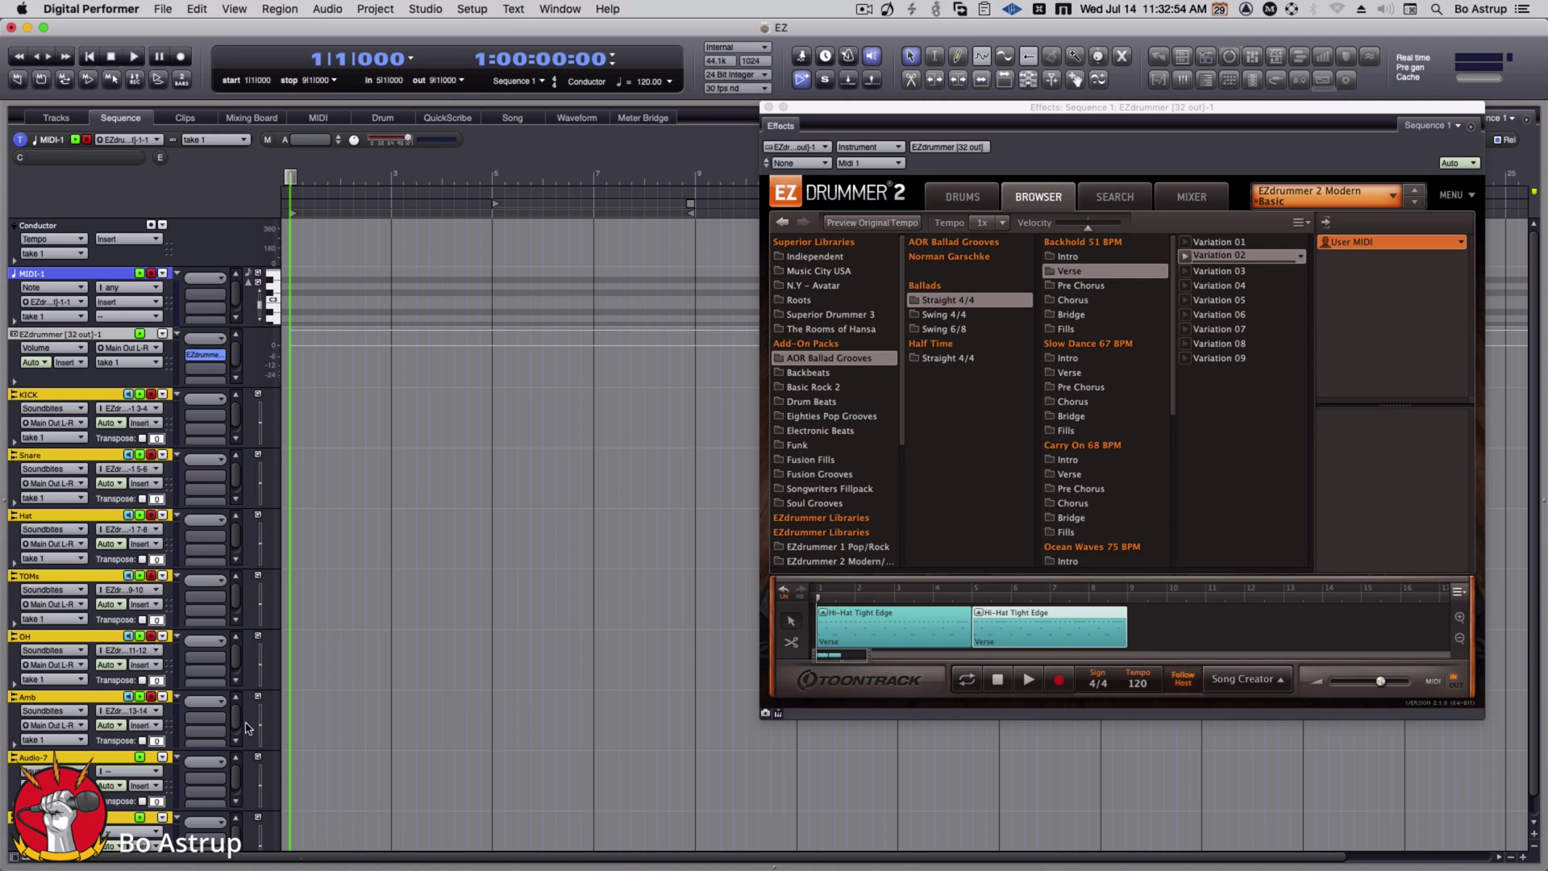
{"action": "left_click", "coordinate": [182, 57]}
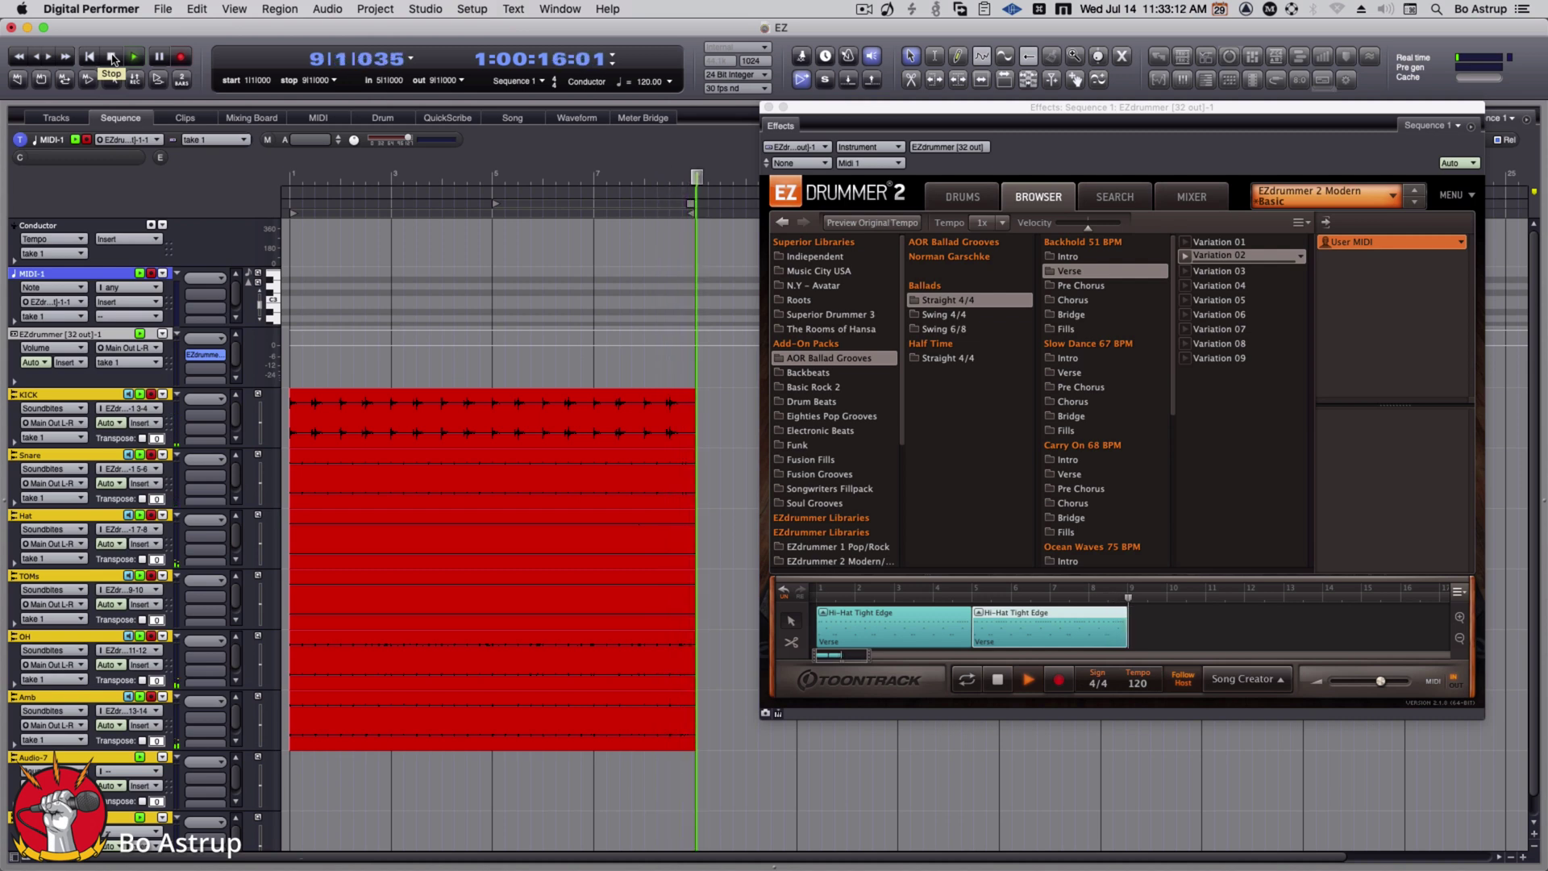
{"action": "left_click", "coordinate": [112, 58]}
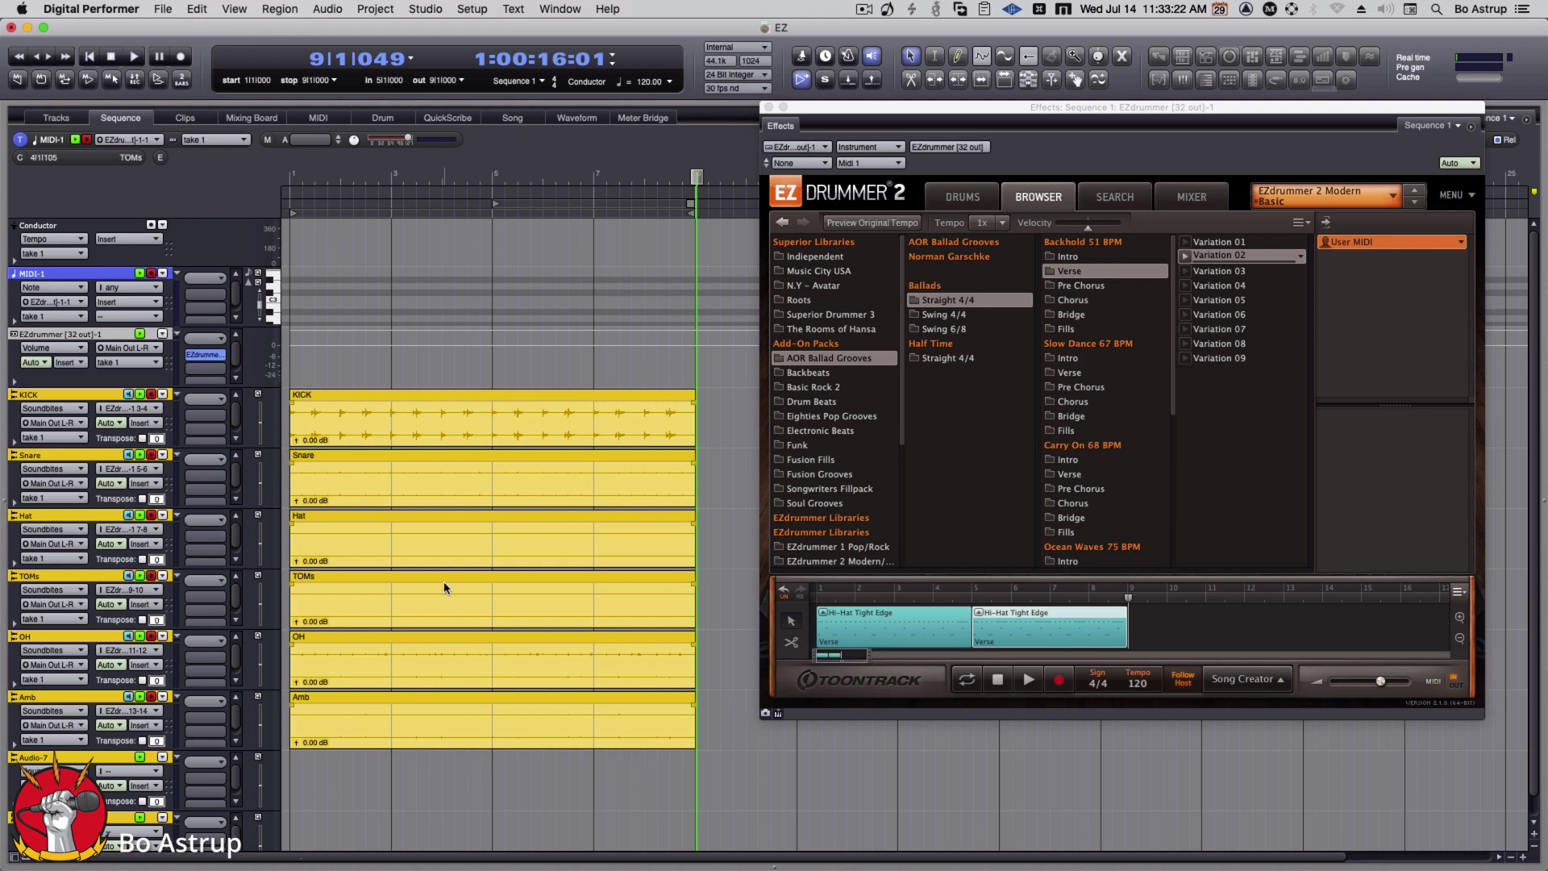
- Select both groove clips in EZdrummer's song track and drag them onto the MIDI-1 track
{"action": "left_click_drag", "start_coordinate": [1150, 638], "coordinate": [823, 625]}
{"action": "mouse_move", "coordinate": [754, 561]}
{"action": "left_mouse_down"}
{"action": "mouse_move", "coordinate": [352, 204]}
{"action": "mouse_move", "coordinate": [297, 300]}
{"action": "mouse_move", "coordinate": [421, 305]}
{"action": "left_mouse_up"}
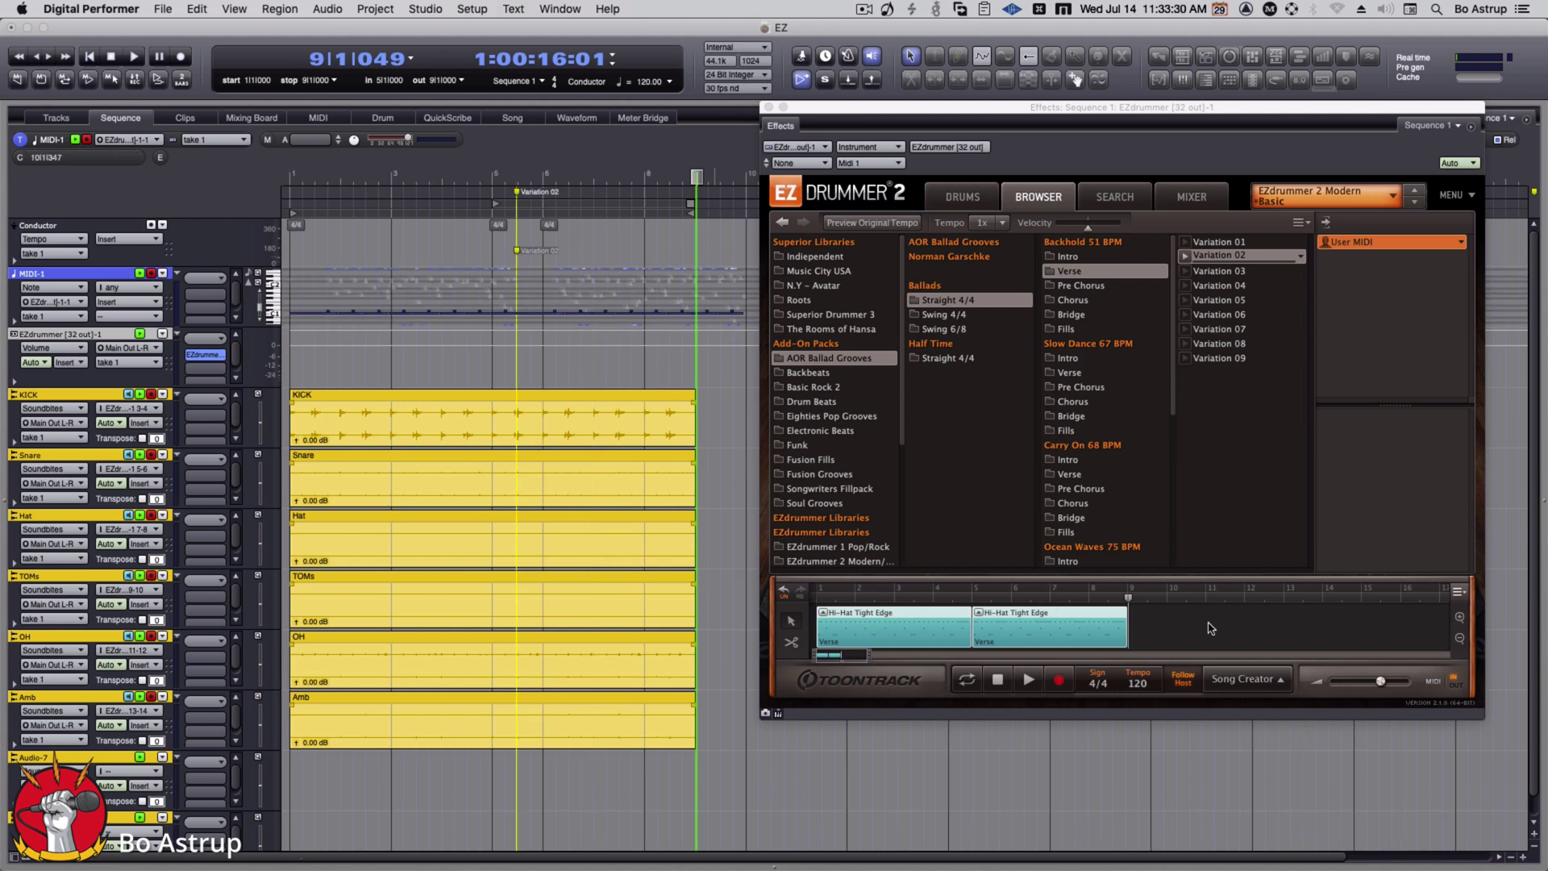
{"action": "right_click", "coordinate": [924, 618]}
{"action": "left_click", "coordinate": [906, 650]}
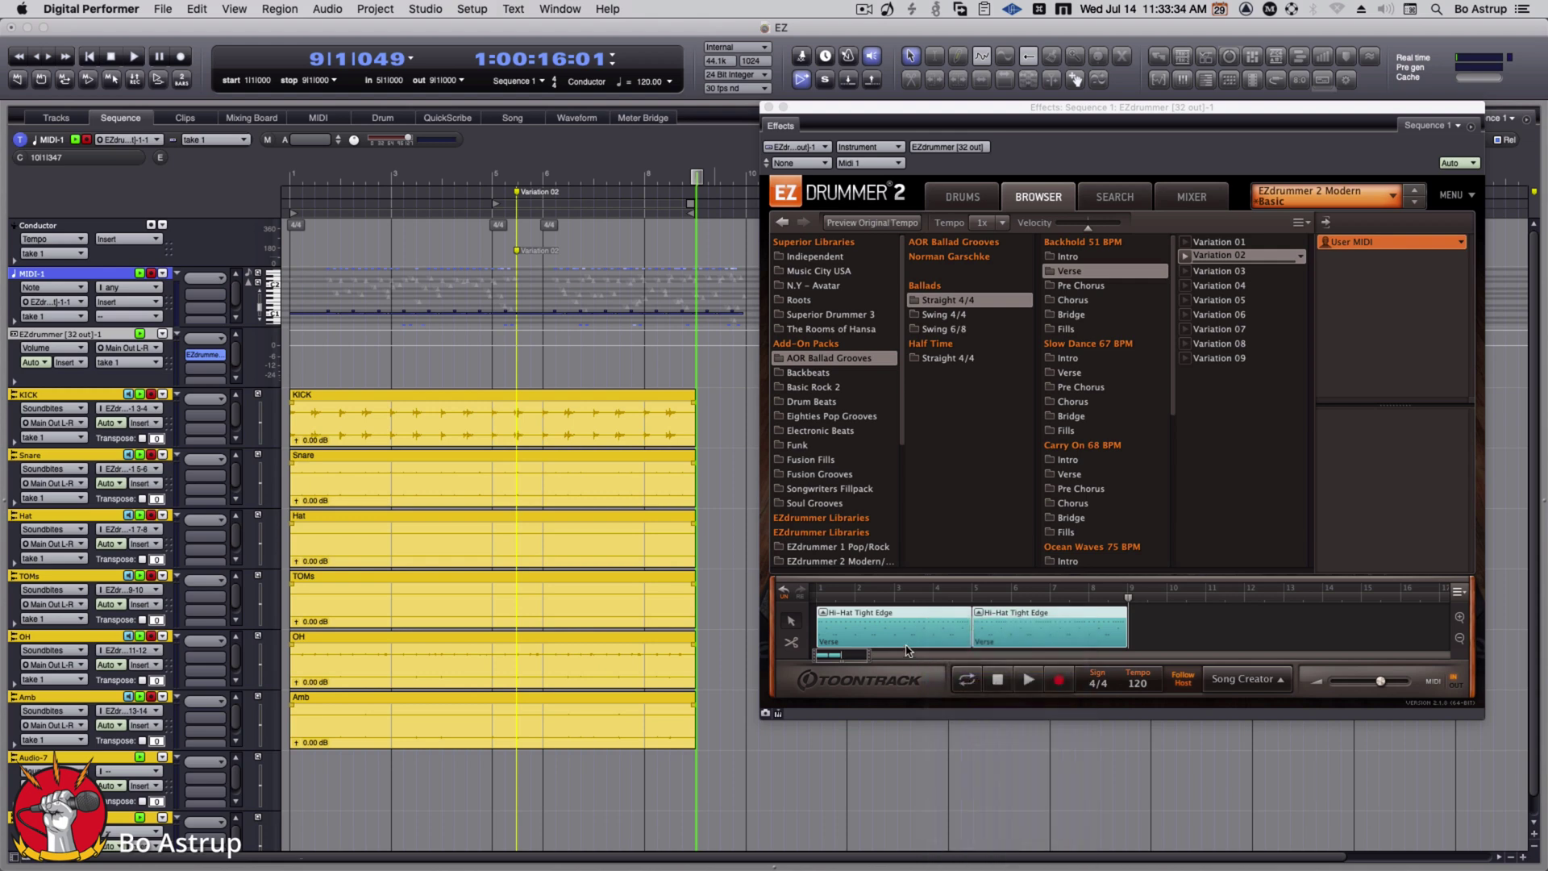